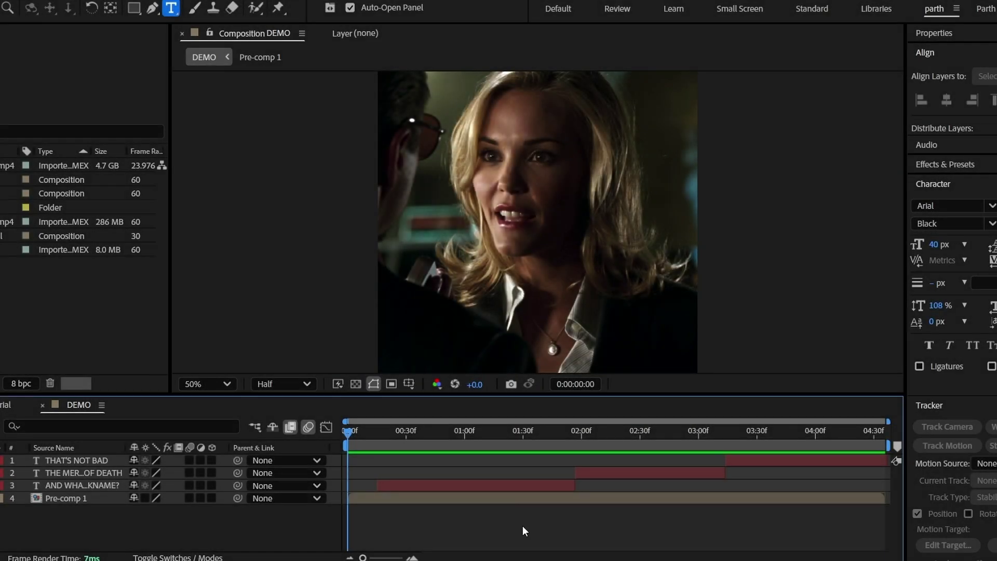
- Preview the subtitles, and apply the Fade Up text preset to the "AND WHAT DO YOU SAY" layer at its start, 0:00:00:15
key("space")
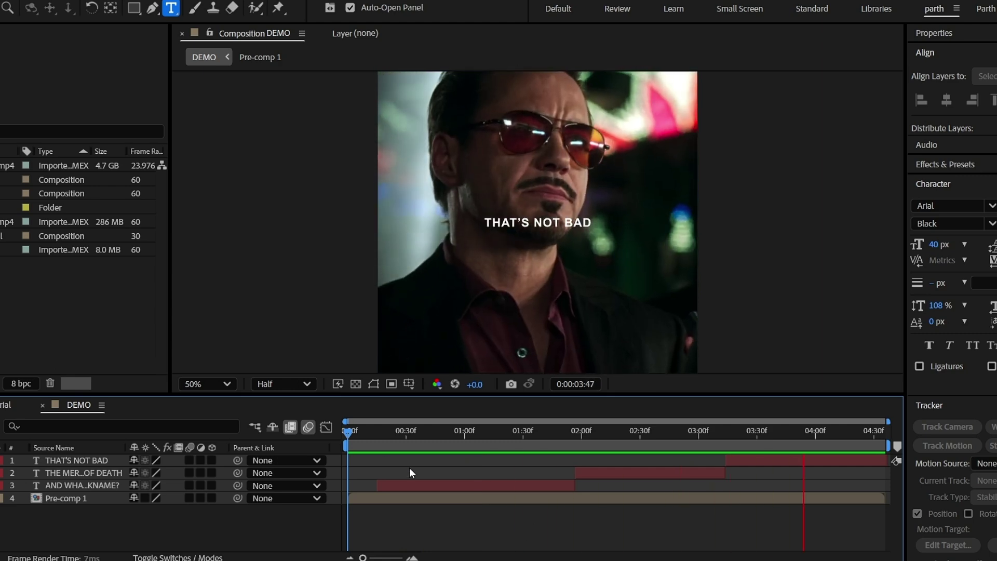
key("space")
left_click(389, 485)
left_click(377, 434)
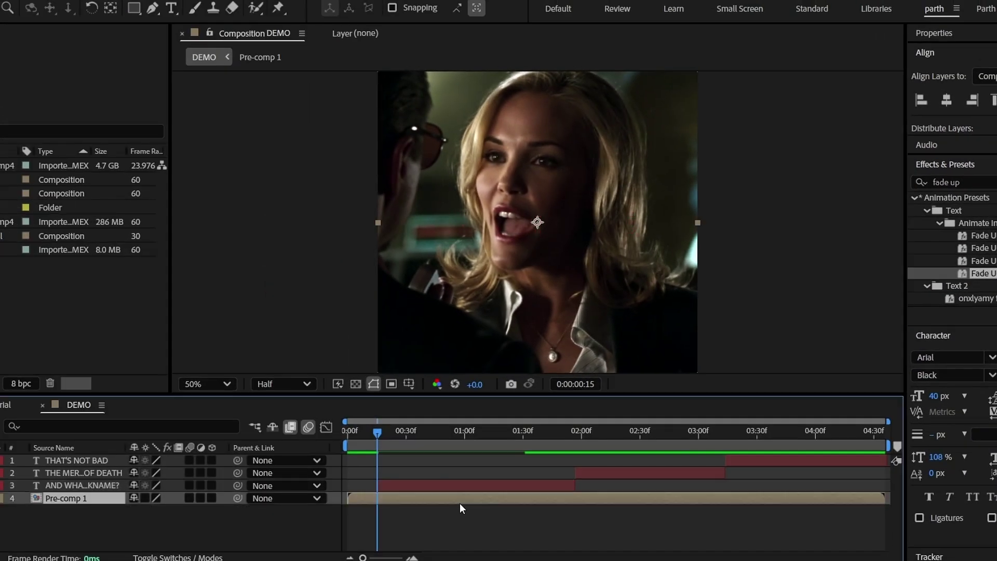
- Show the audio waveform of Pre-comp 1 and locate where the first spoken line ends
key("l")
key("l")
left_click(490, 434)
key("space")
left_click(523, 432)
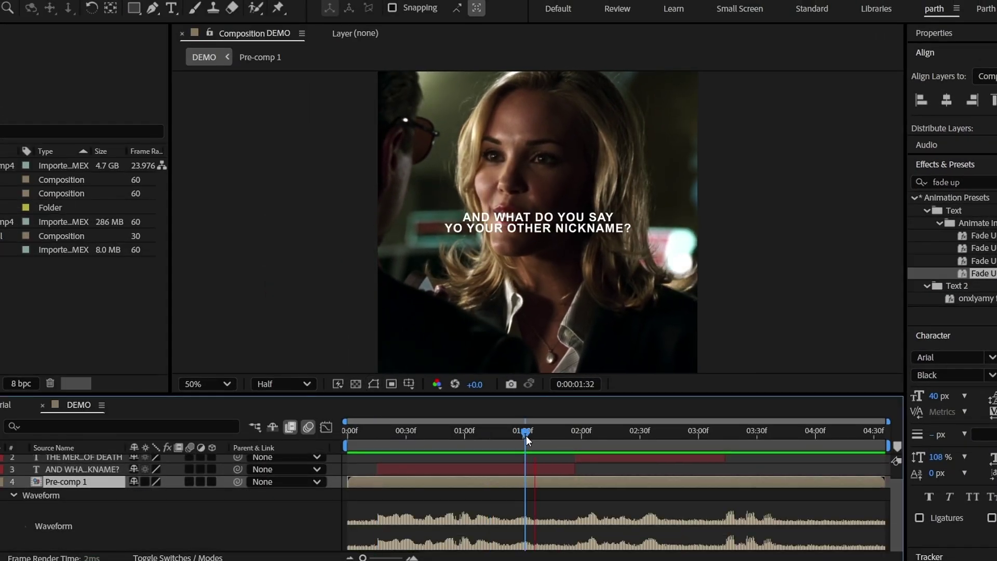
- Move the first subtitle's second Range Selector Start keyframe to about 0:00:01:30, where its spoken line ends
left_click(531, 470)
key("u")
left_click_drag(513, 494, 525, 499)
left_click(550, 493)
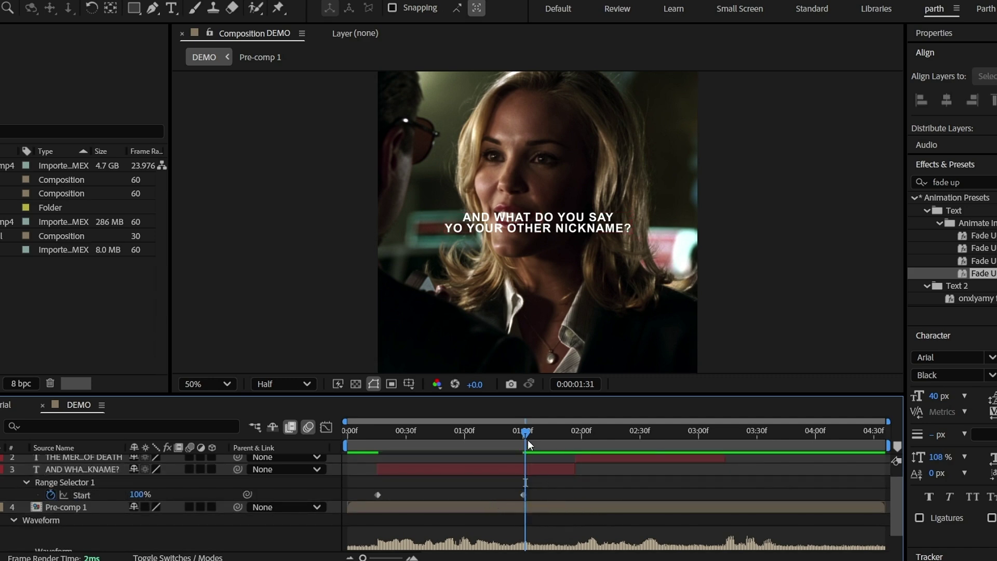
left_click(525, 437)
scroll(570, 491, "up", 1)
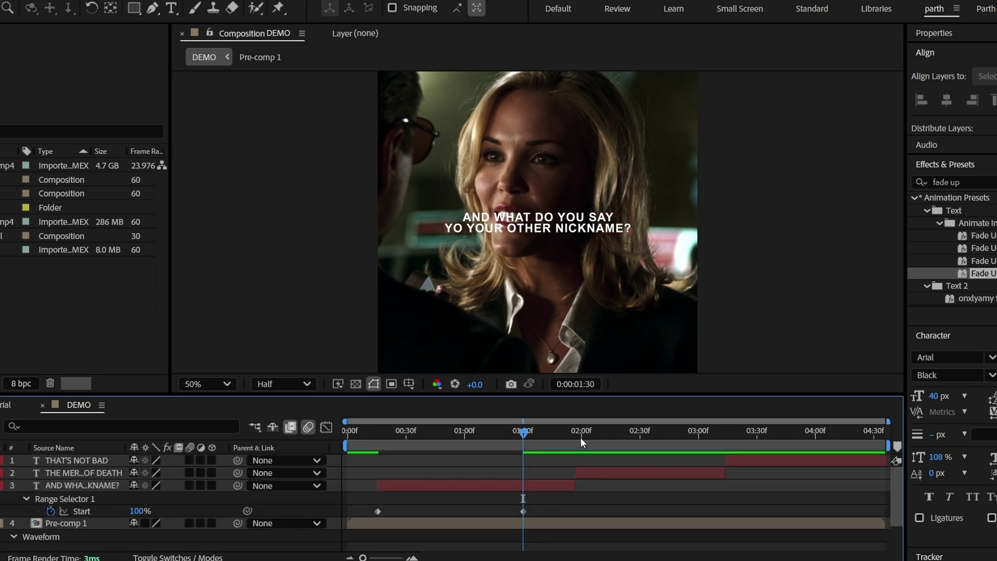
- Apply the Fade Up preset to THE MERCHANT OF DEATH at 0:00:01:57 and move its second Start keyframe to 0:00:02:40
left_click(575, 433)
left_click(596, 475)
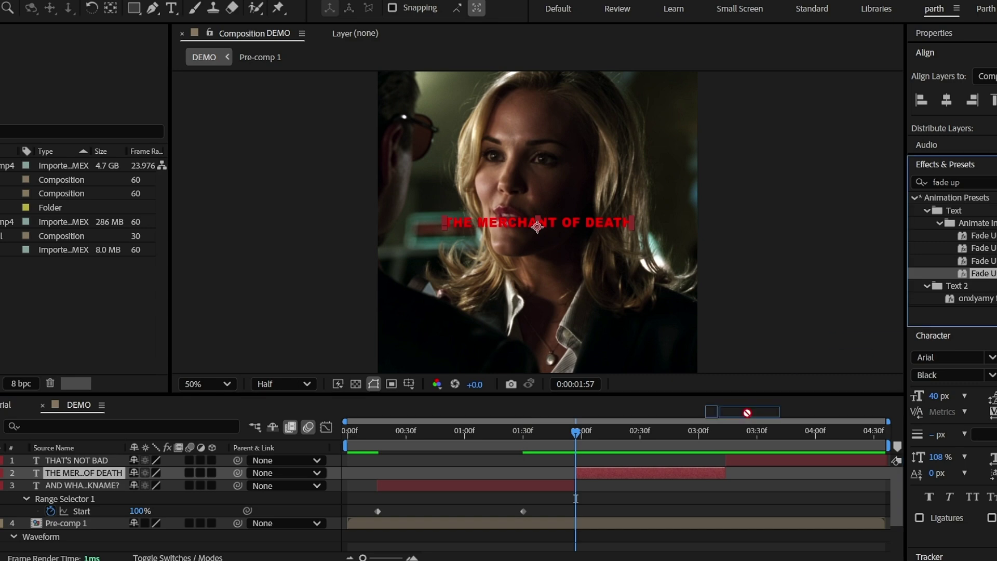
scroll(675, 467, "down", 3)
left_click(657, 441)
left_click_drag(658, 441, 659, 442)
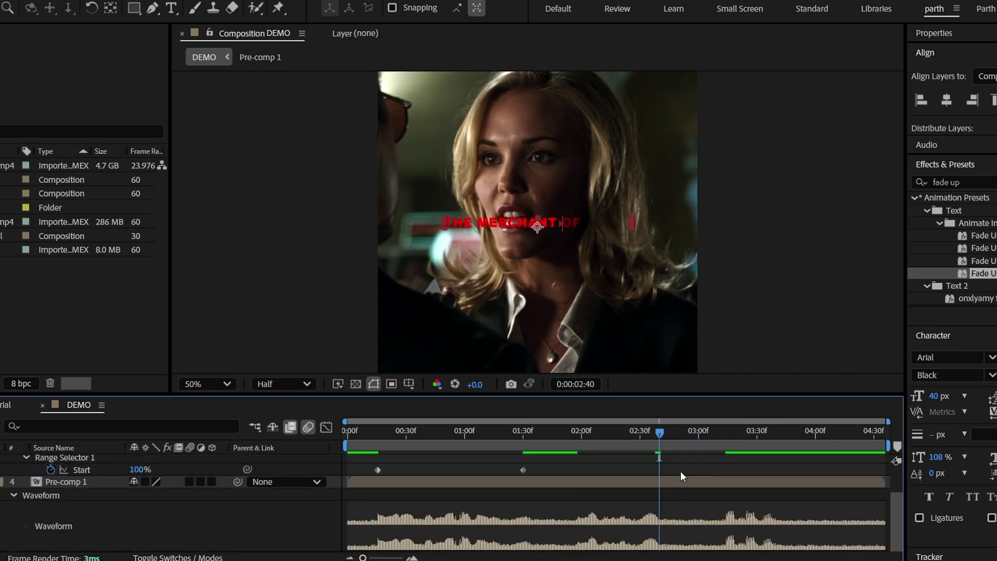
scroll(682, 473, "up", 3)
left_click_drag(710, 499, 659, 510)
- Apply the Fade Up text preset to the THAT'S NOT BAD layer at 0:00:03:14
left_click_drag(731, 442, 726, 440)
left_click(745, 461)
left_click_drag(992, 273, 770, 467)
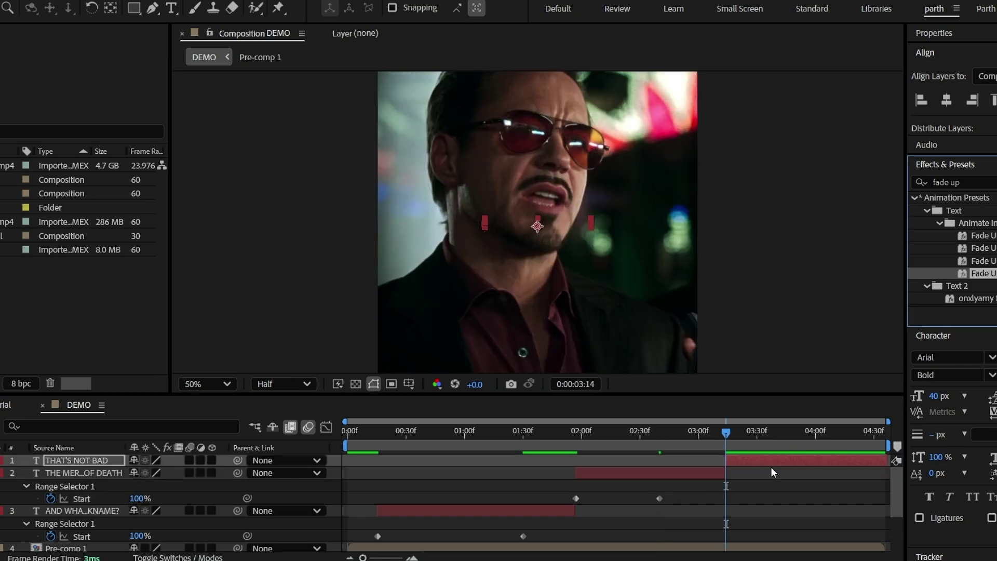
- Move the THAT'S NOT BAD layer's second Start keyframe to 0:00:03:41, and play the composition from the beginning
scroll(771, 467, "down", 3)
left_click(775, 439)
scroll(794, 477, "up", 5)
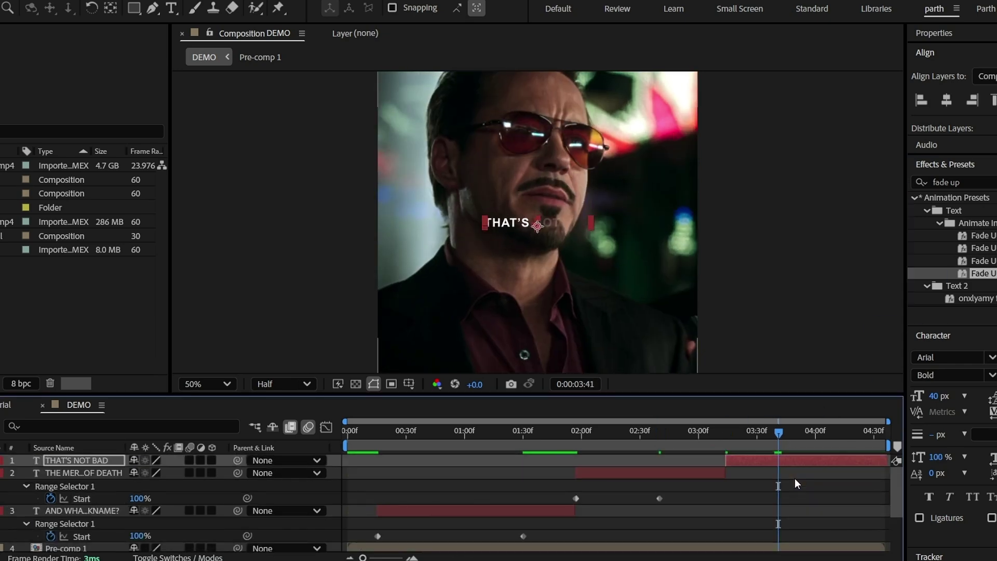
left_click_drag(858, 485, 778, 497)
left_click(796, 484)
key("u")
left_click_drag(633, 437, 321, 466)
key("space")
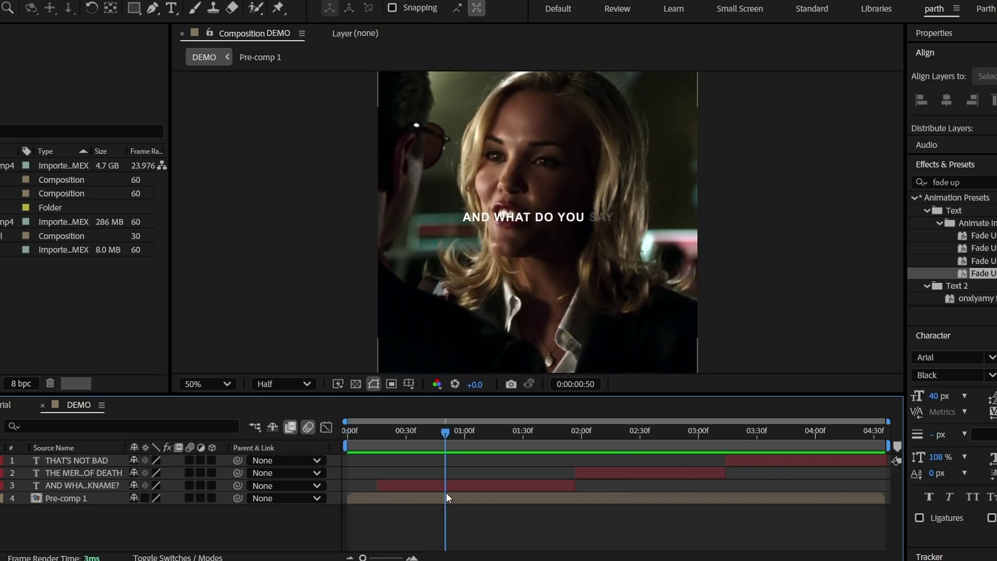
- Add a 100% Opacity keyframe to the "AND WHAT DO YOU SAY" layer at 0:00:01:33, just after its word reveal finishes
left_click(446, 488)
key("t")
left_click(497, 511)
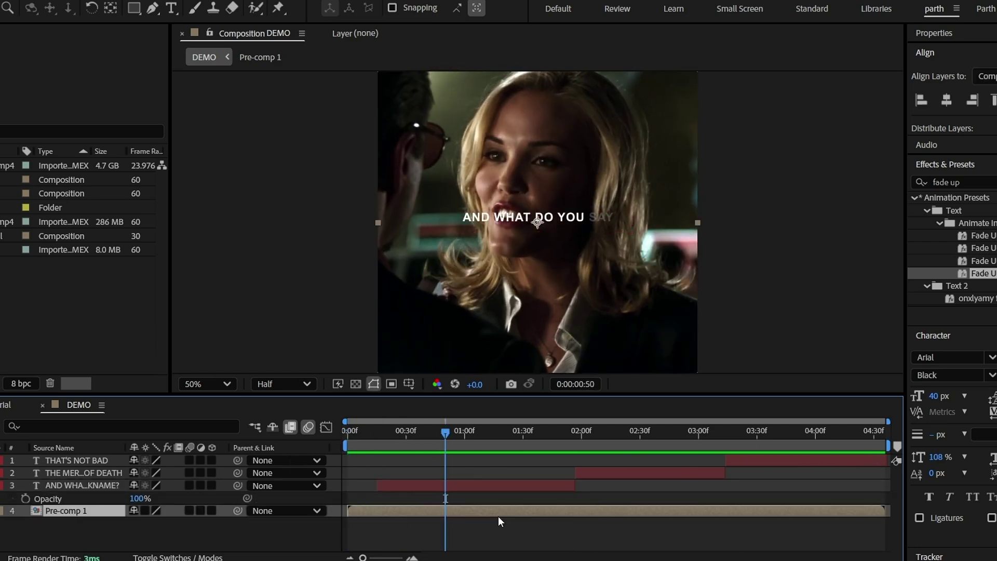
left_click(508, 480)
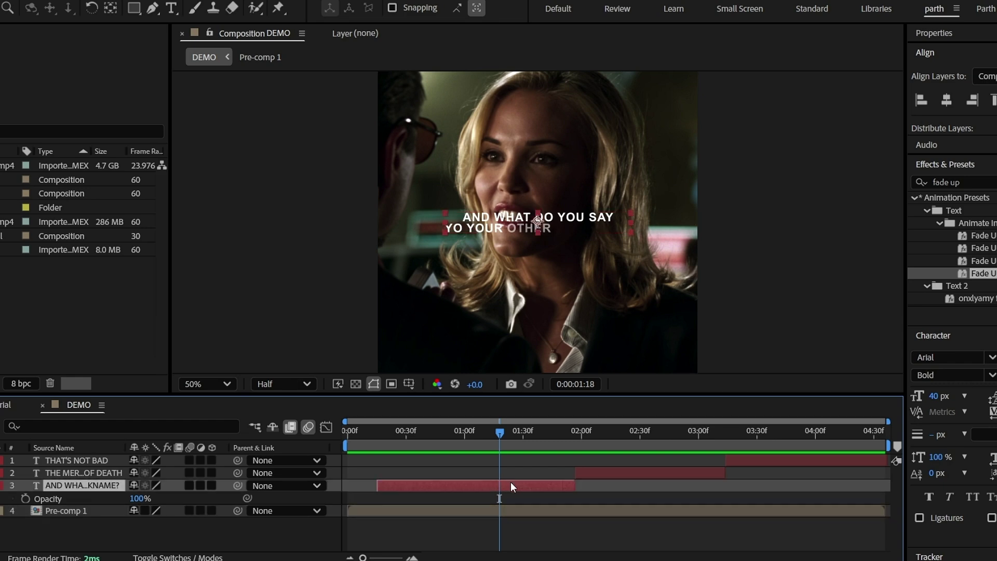
left_click(599, 472)
key("u")
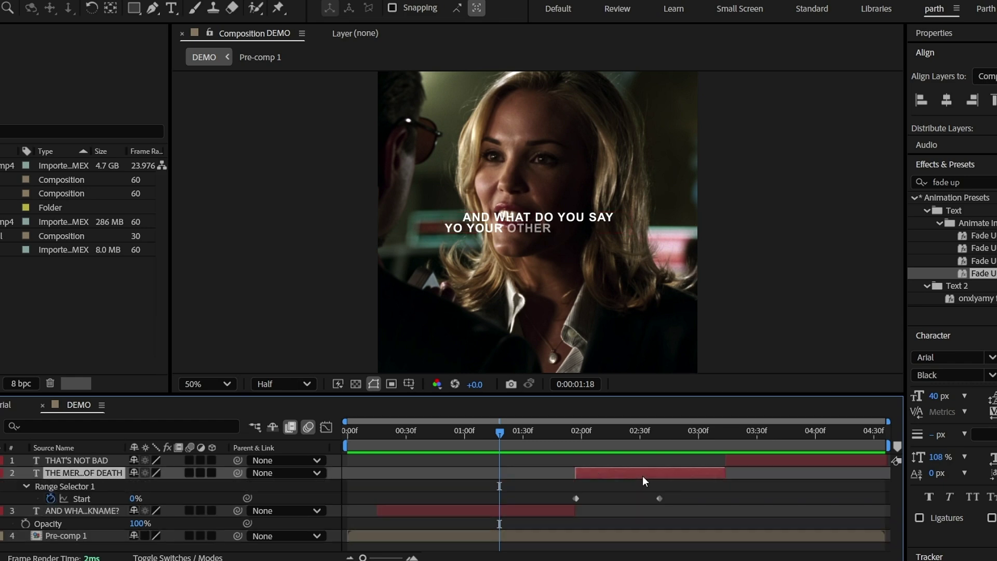
left_click(513, 506)
key("u")
left_click(534, 515)
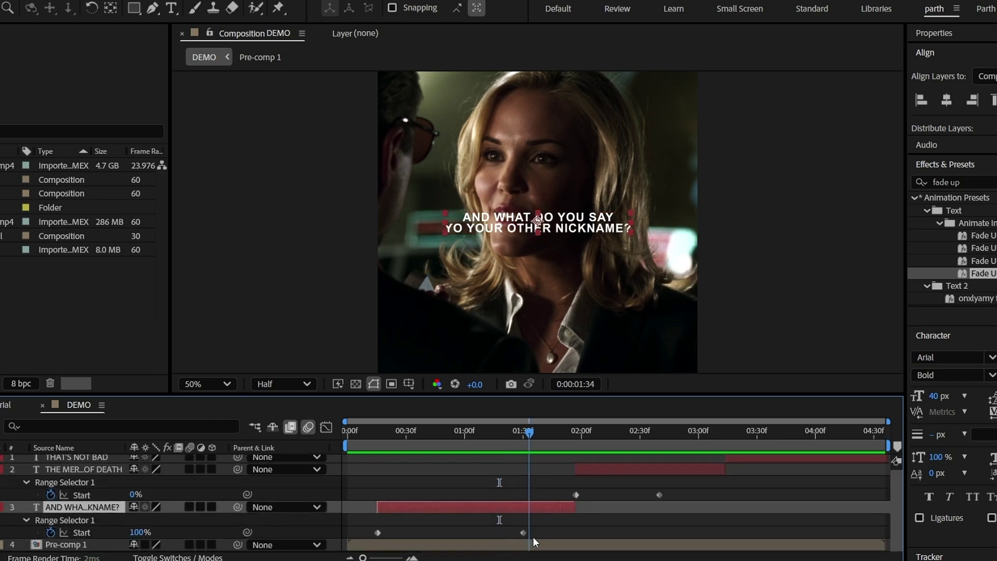
key("t")
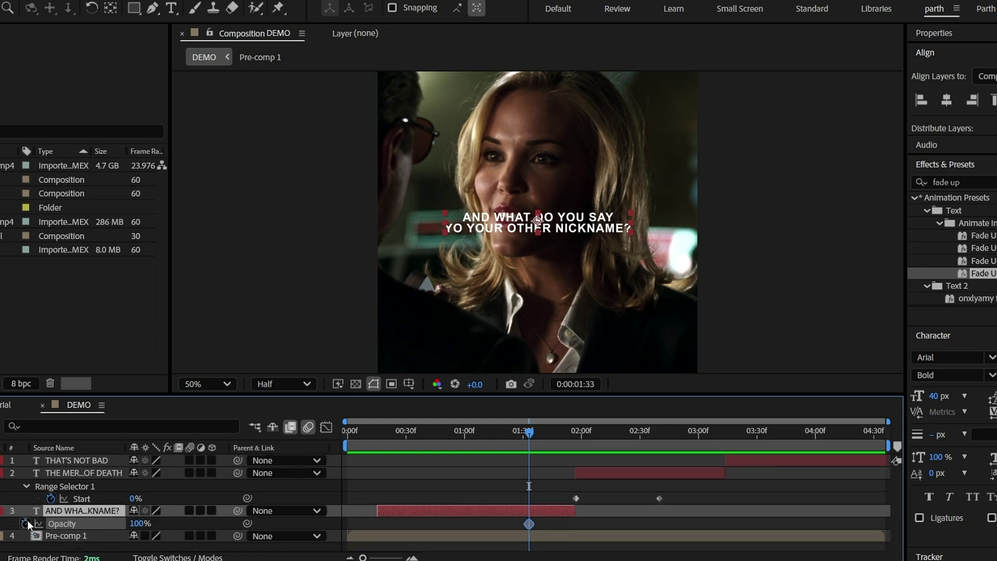
- Set the first subtitle's Opacity to 0% at 0:00:02:36 and extend the layer's end to that time
left_click(653, 435)
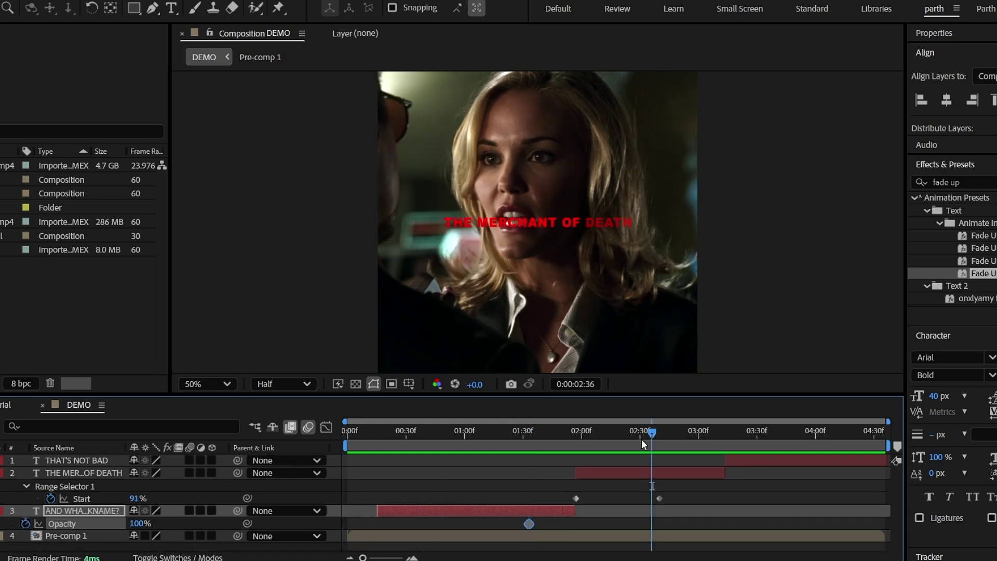
left_click_drag(133, 523, 88, 523)
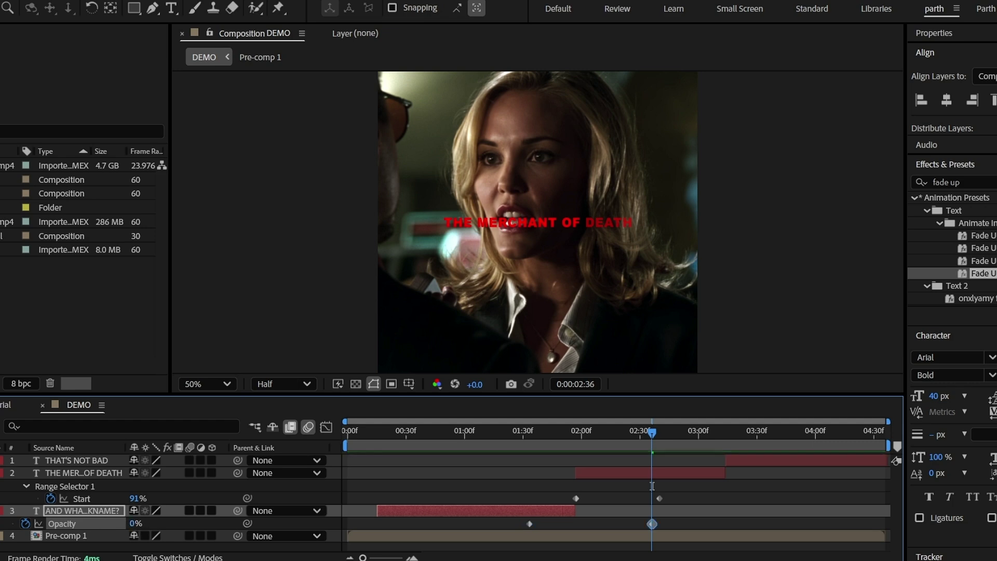
left_click_drag(576, 509, 651, 509)
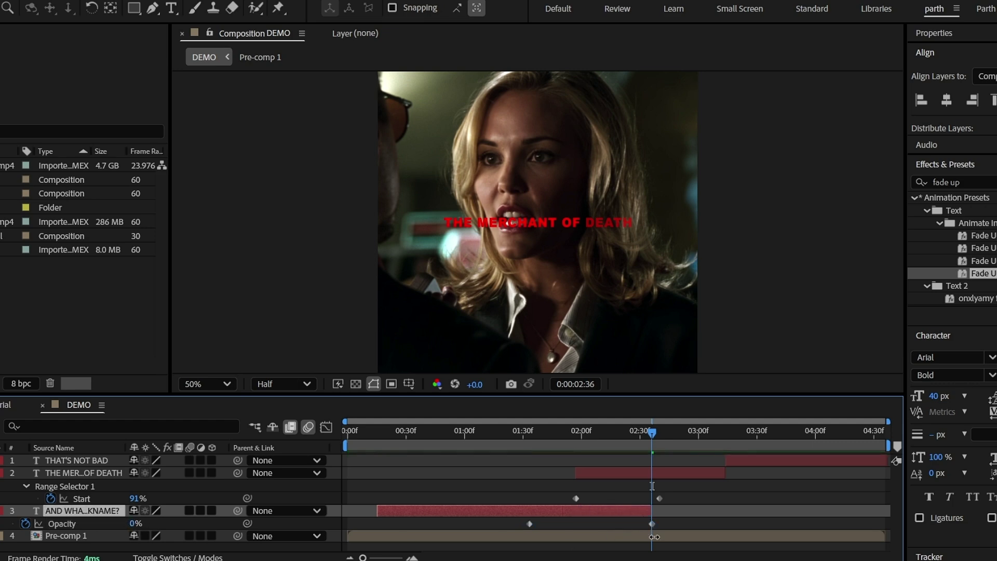
left_click(702, 488)
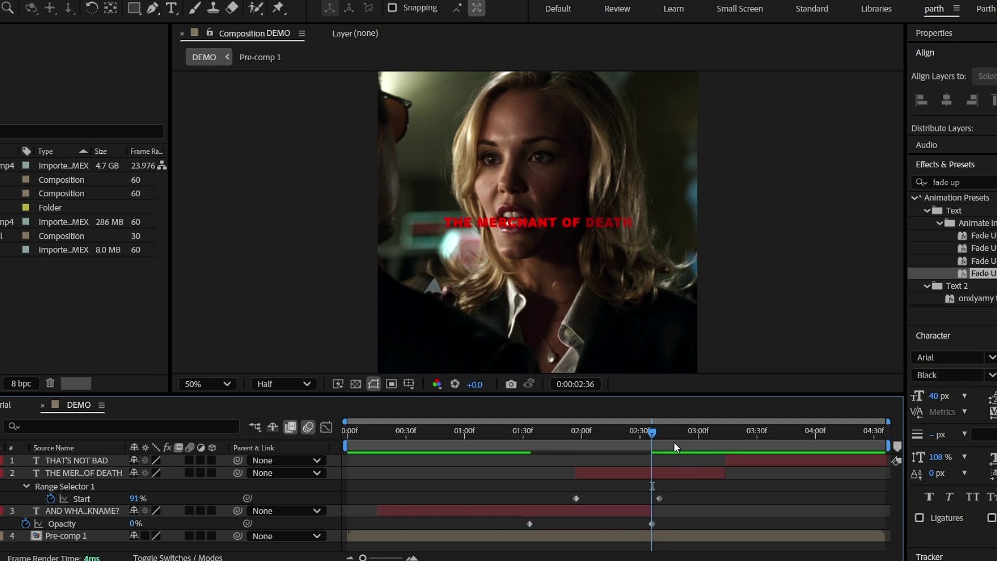
- Add a 100% Opacity keyframe to the THE MERCHANT OF DEATH layer at 0:00:02:45
left_click(671, 442)
left_click(685, 472)
key("alt+shift+t")
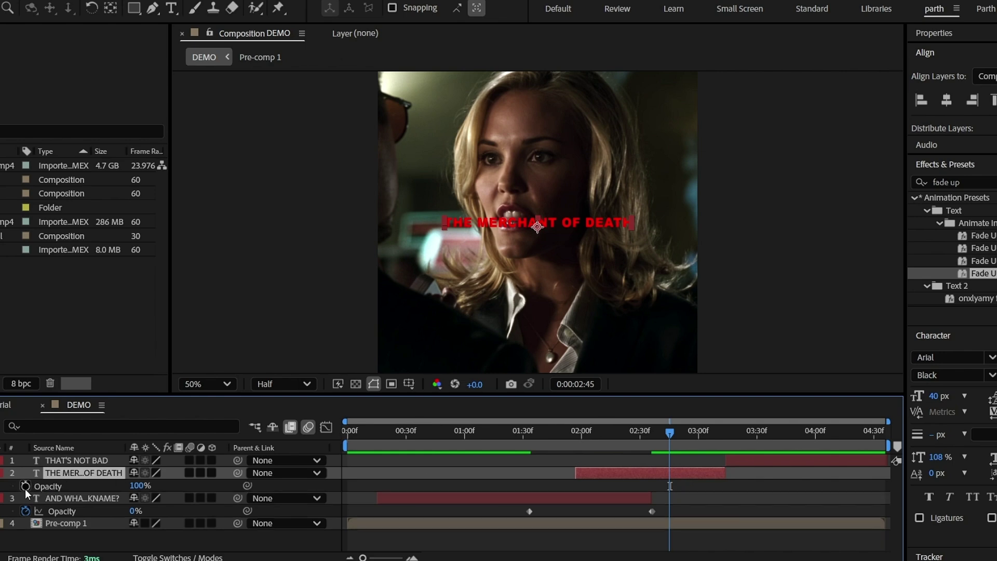
- Set THE MERCHANT OF DEATH's Opacity to 0% at 0:00:03:38 and extend the layer's end to that time
left_click(750, 460)
key("u")
left_click_drag(770, 433, 773, 435)
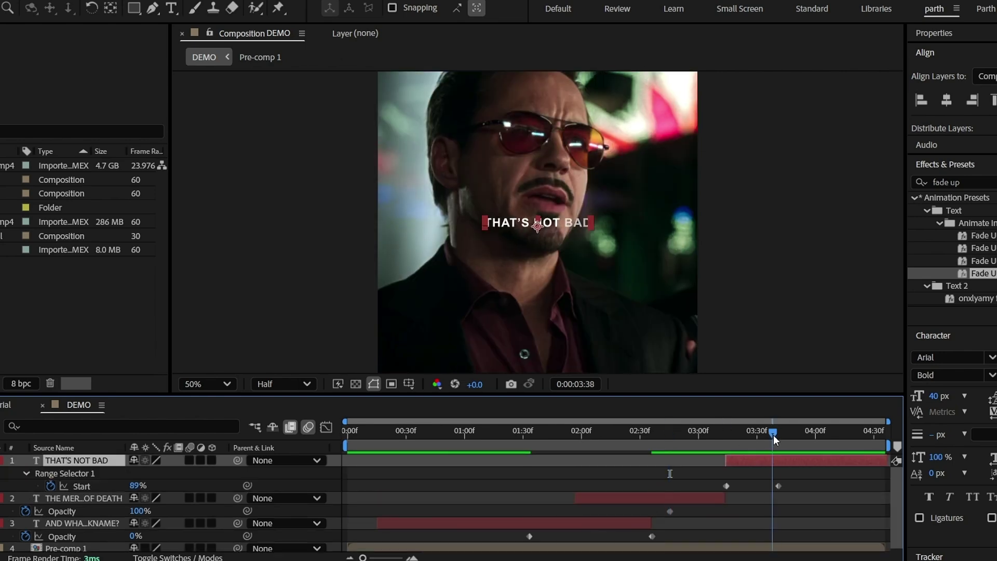
left_click(719, 497)
left_click_drag(137, 511, 83, 511)
left_click_drag(725, 497, 769, 514)
left_click(787, 503)
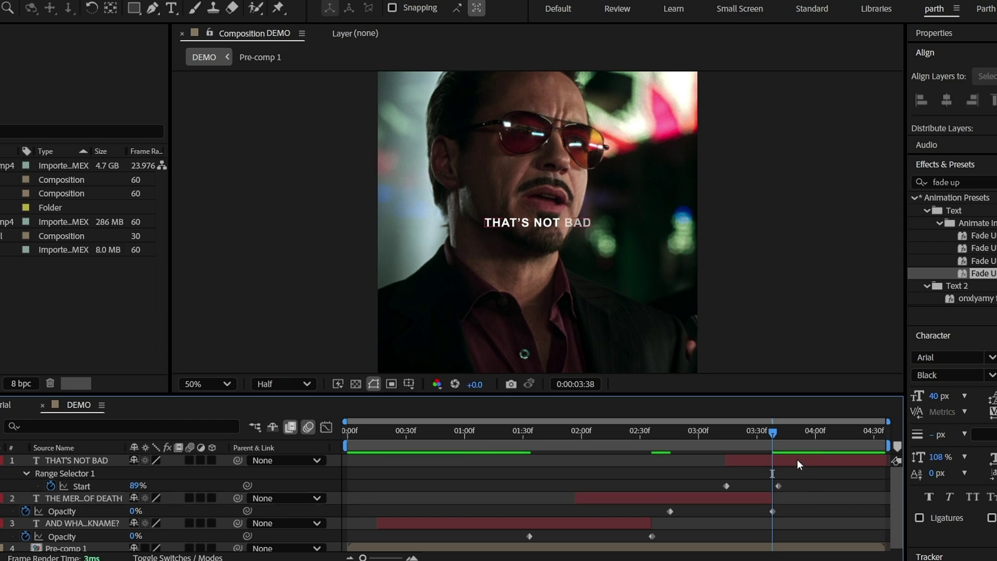
- Fade out THAT'S NOT BAD with Opacity keyframes of 100% at 0:00:03:46 and 0% at the composition's end
left_click(796, 459)
left_click(786, 434)
key("t")
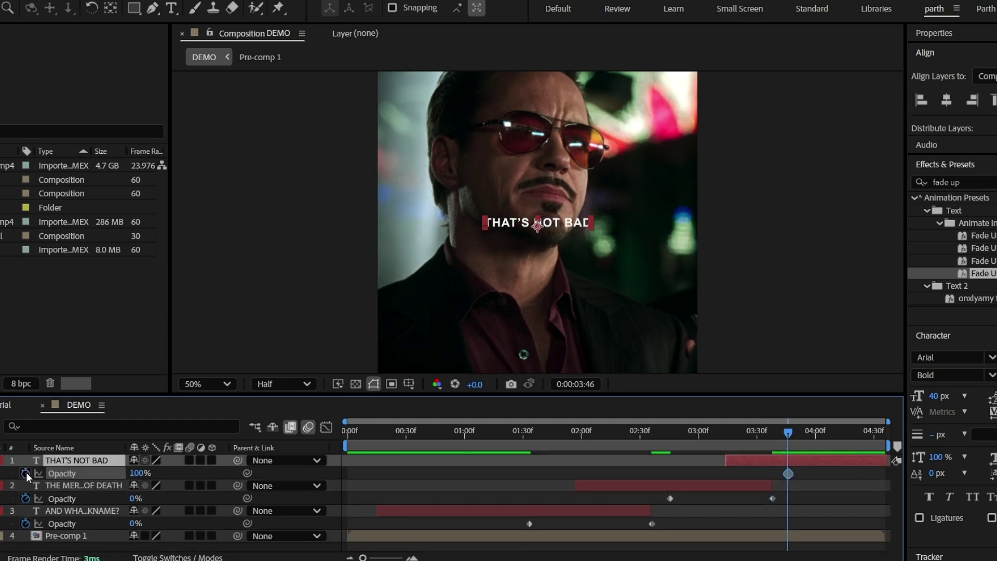
left_click_drag(822, 446, 966, 446)
left_click_drag(134, 473, 89, 466)
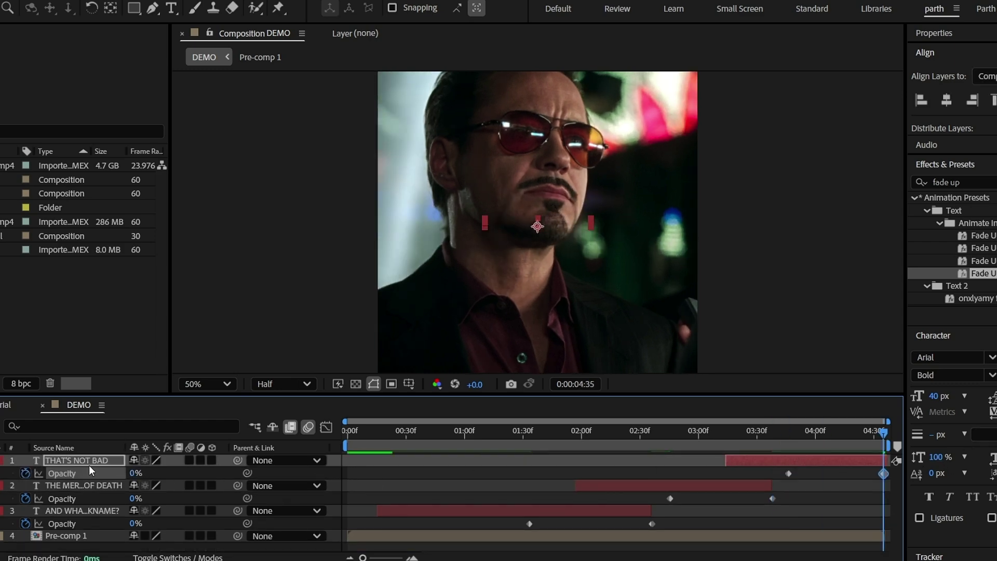
left_click(849, 474)
key("u")
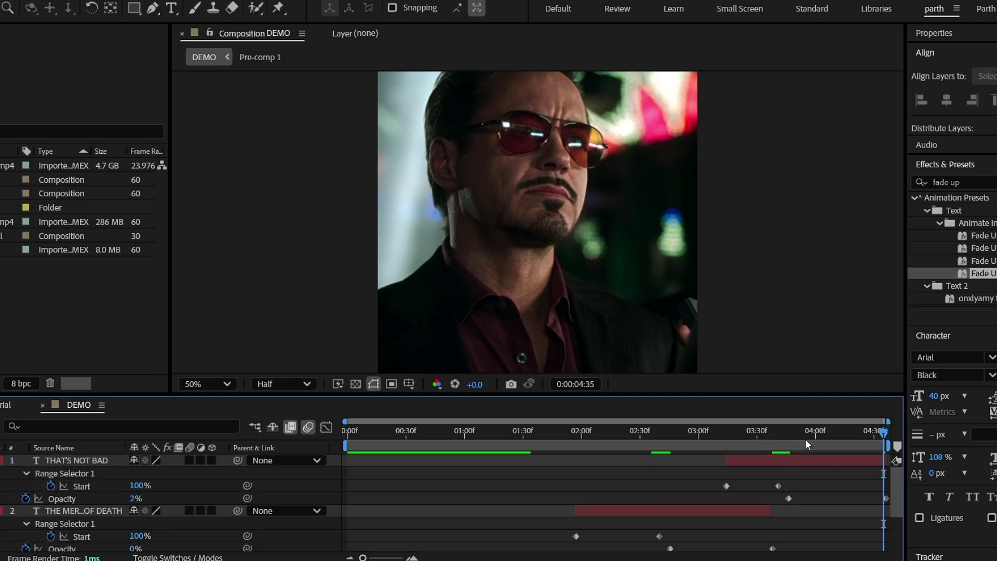
key("u")
- Play the composition from the beginning to check the text fades, and save the project
left_click_drag(833, 437, 312, 458)
key("space")
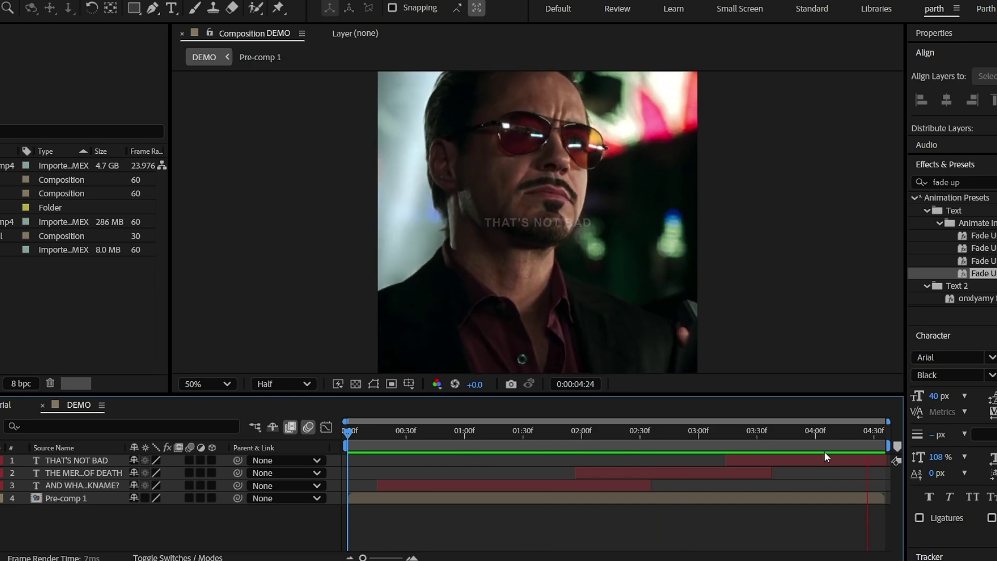
key("space")
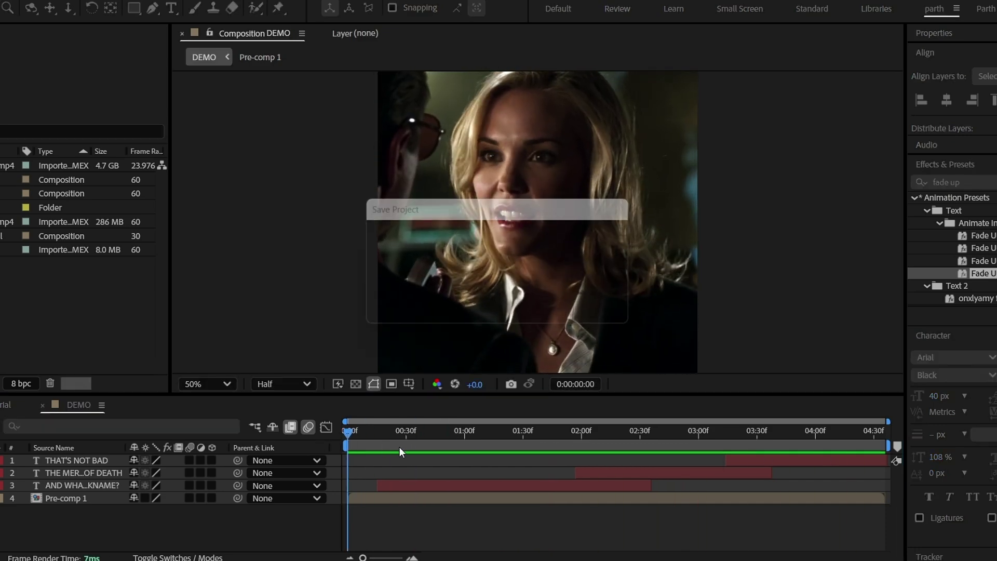
- Add a Tracking animator to the "AND WHAT DO YOU SAY" layer and keyframe Tracking Amount at 0 at 0:00:00:15
left_click(376, 446)
left_click(386, 484)
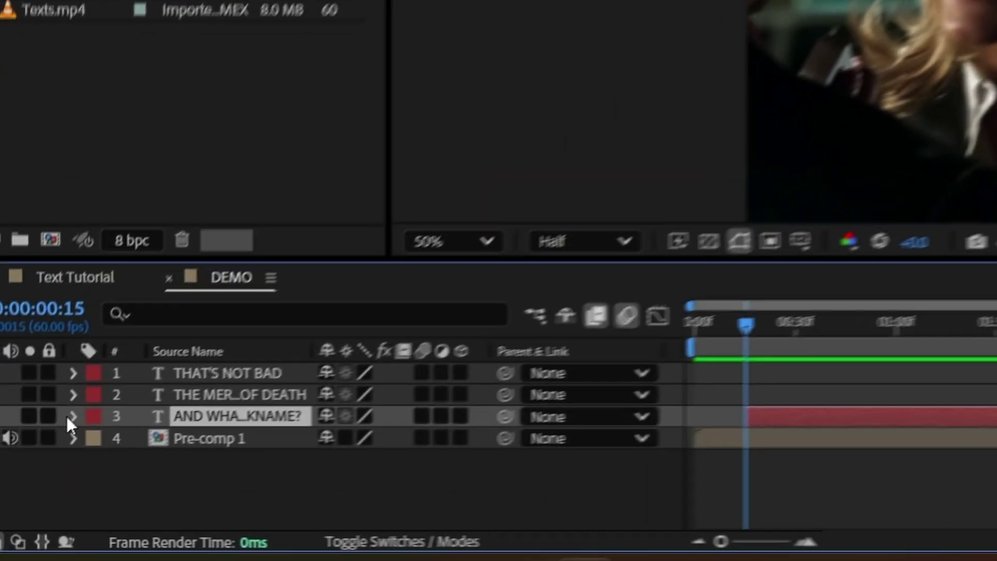
left_click(73, 415)
left_click(497, 434)
left_click(662, 252)
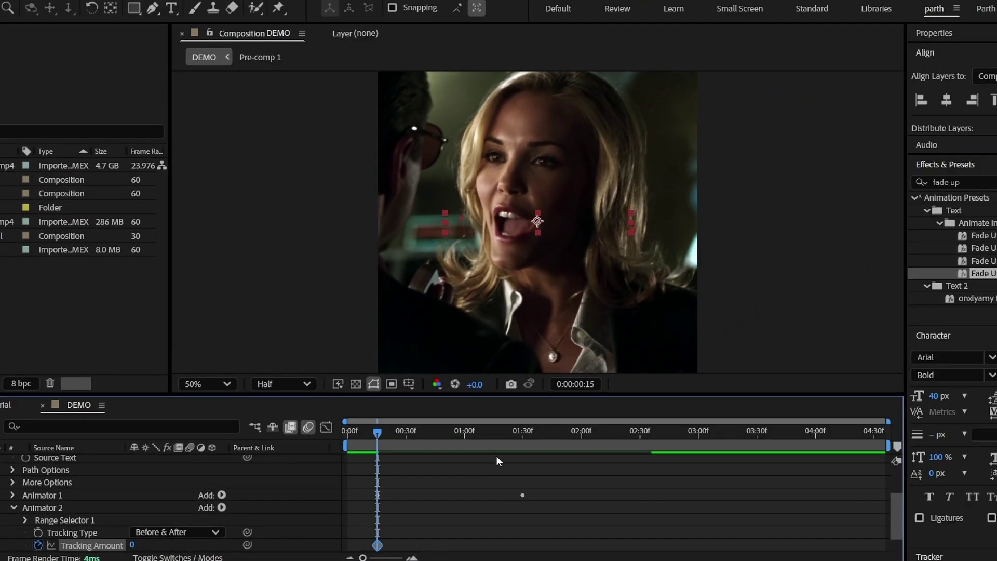
- Set the first subtitle's Tracking Amount to 3 at 0:00:02:36 and collapse the layer's properties
scroll(496, 456, "up", 5)
left_click(653, 434)
scroll(574, 497, "down", 3)
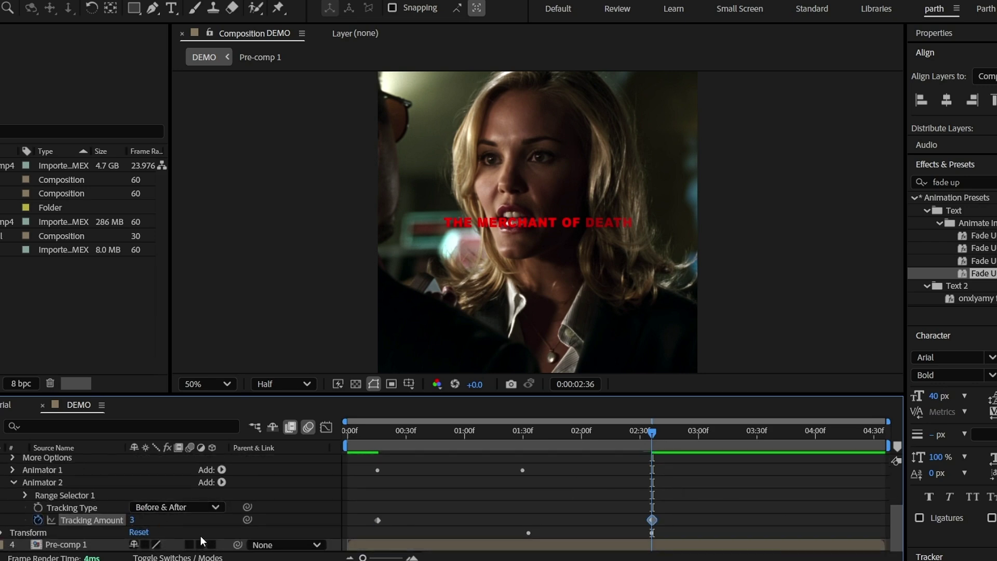
key("u")
key("u")
- Add a Tracking animator to THE MERCHANT OF DEATH and keyframe Tracking Amount at 0 at 0:00:01:57
left_click(575, 435)
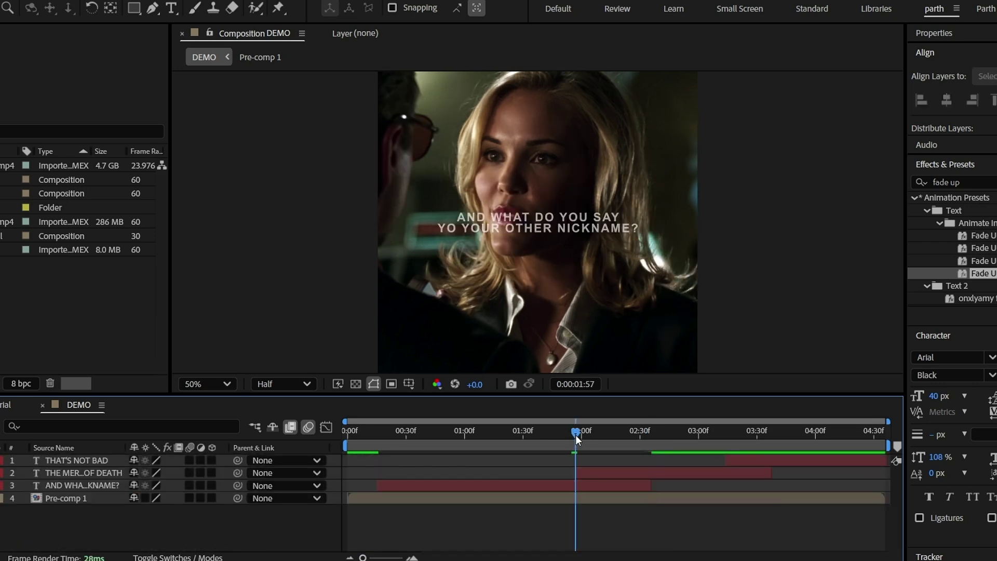
left_click(590, 473)
key("ctrl+Right")
left_click(220, 489)
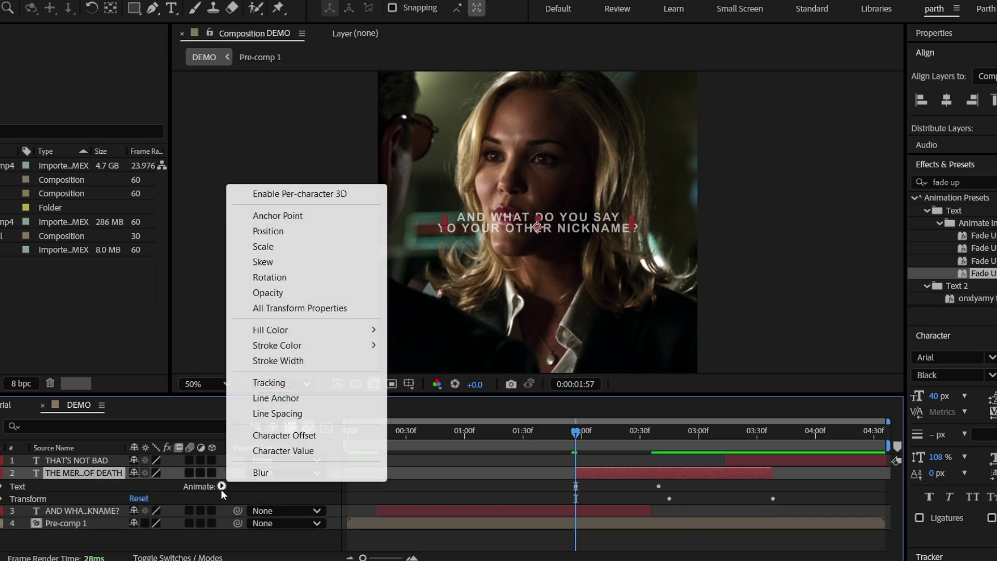
left_click(263, 381)
left_click(535, 502)
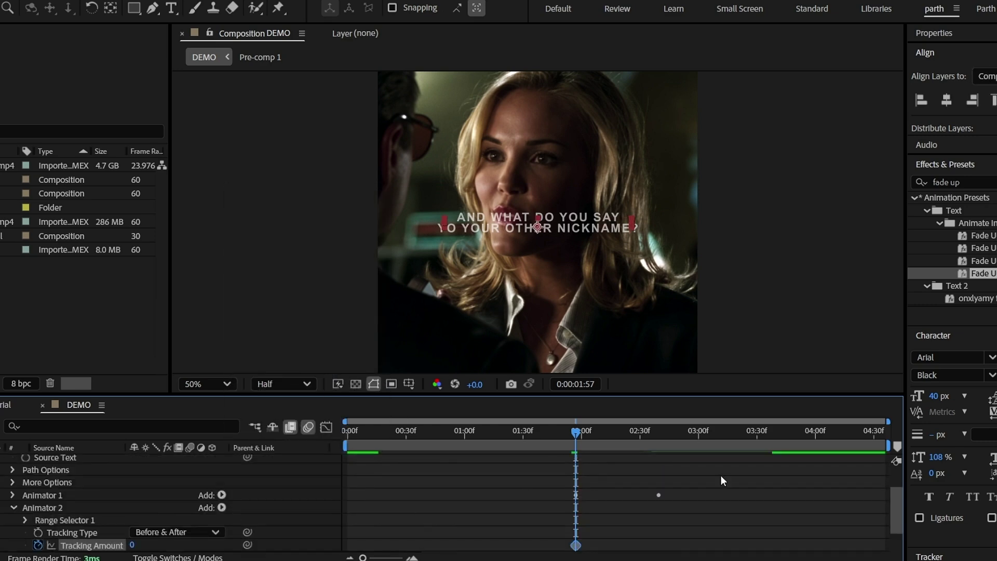
- Increase THE MERCHANT OF DEATH's Tracking Amount at 0:00:03:38 and collapse the layer's properties
left_click(771, 439)
scroll(571, 498, "down", 3)
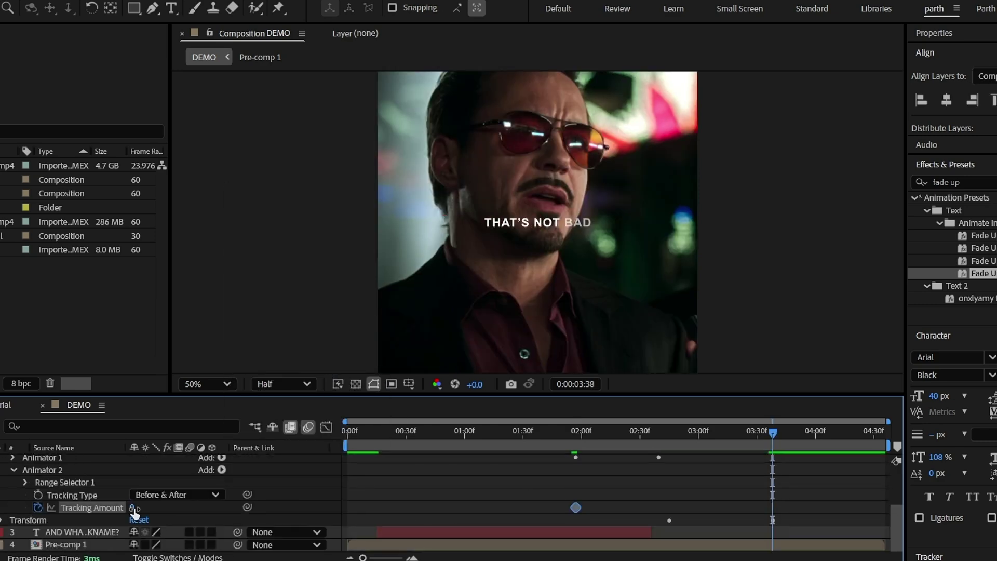
left_click(727, 482)
key("u")
key("u")
- Add a Tracking animator to the THAT'S NOT BAD layer and keyframe Tracking Amount at 0 at 0:00:03:14
left_click_drag(724, 436, 726, 435)
left_click(732, 461)
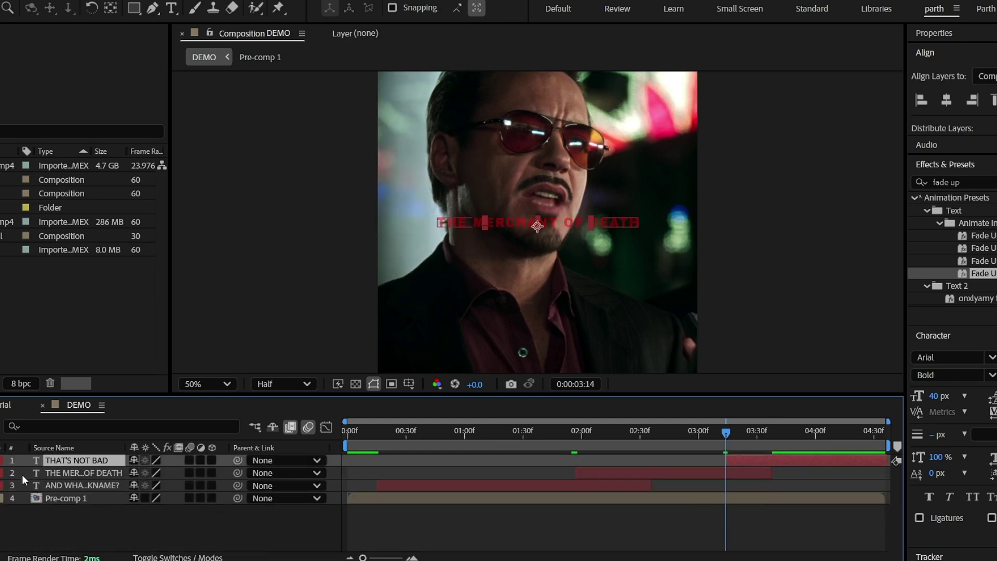
left_click(227, 476)
left_click(265, 367)
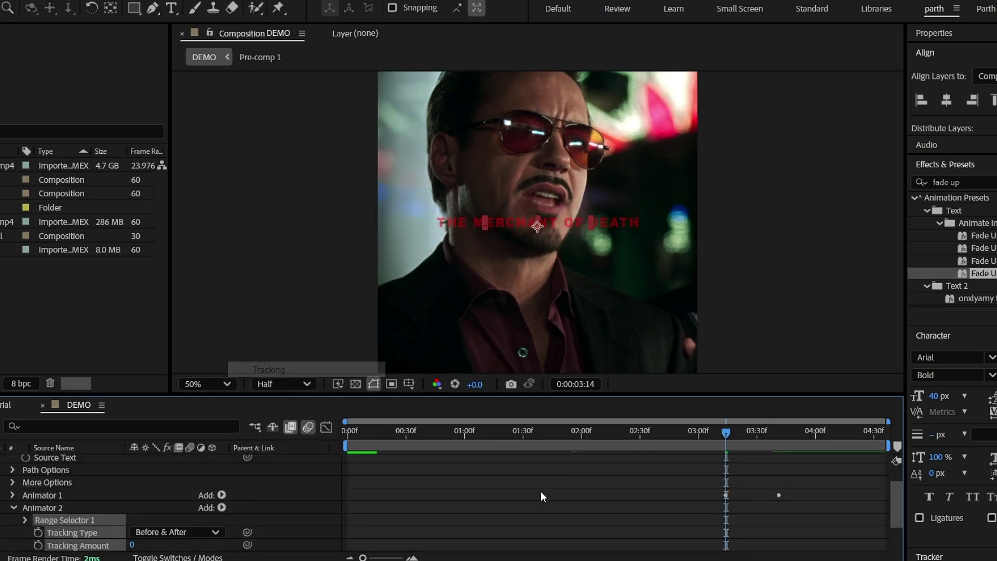
left_click(38, 545)
- Set THAT'S NOT BAD's Tracking Amount to 3 at 0:00:04:35 and collapse the layer's properties
scroll(827, 461, "up", 2)
left_click_drag(807, 435, 946, 479)
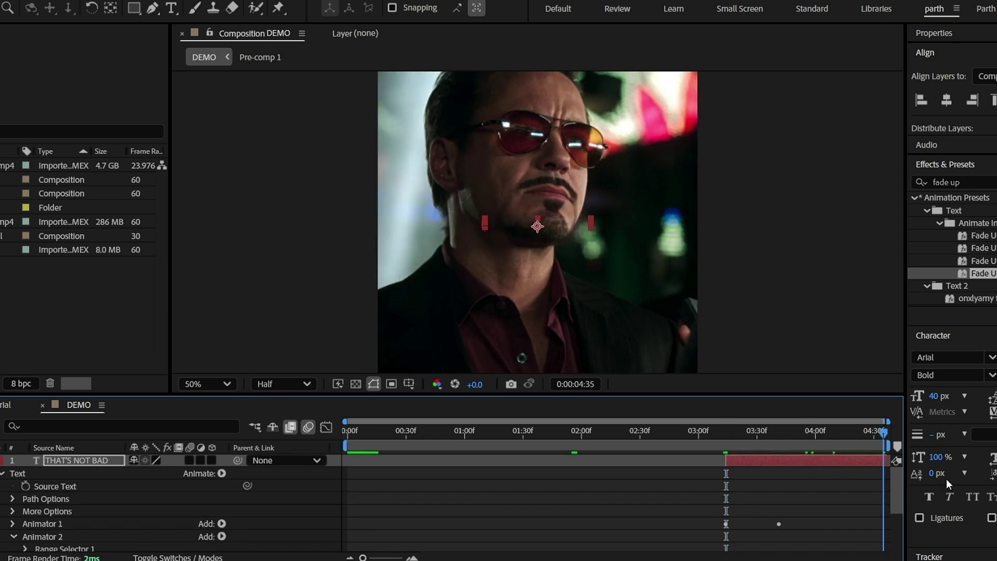
scroll(767, 514, "down", 2)
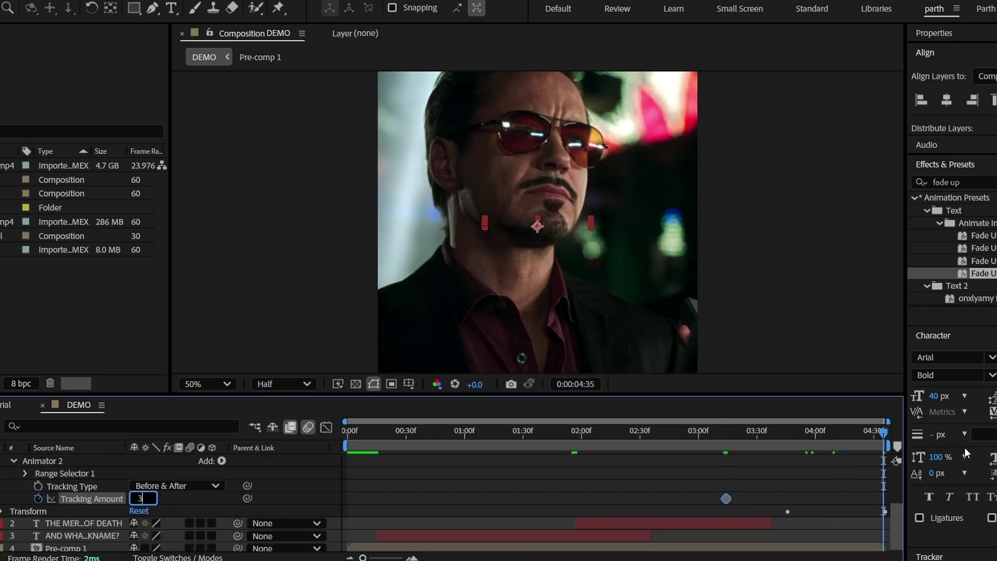
left_click(882, 502)
left_click(855, 489)
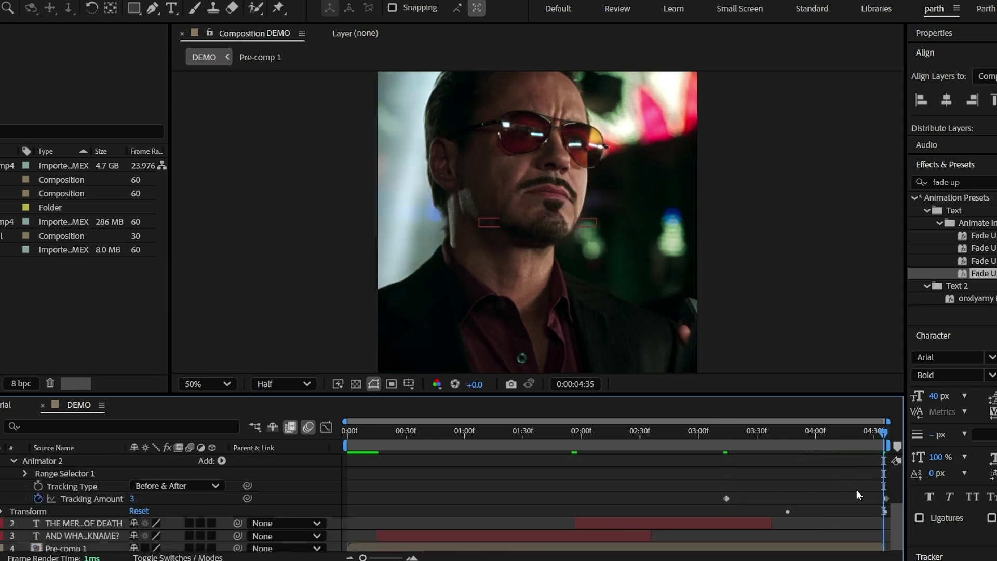
left_click(854, 488)
key("u")
key("u")
- Play the composition from the start to review the timing and tracking of all three subtitles
left_click_drag(839, 444, 363, 457)
key("space")
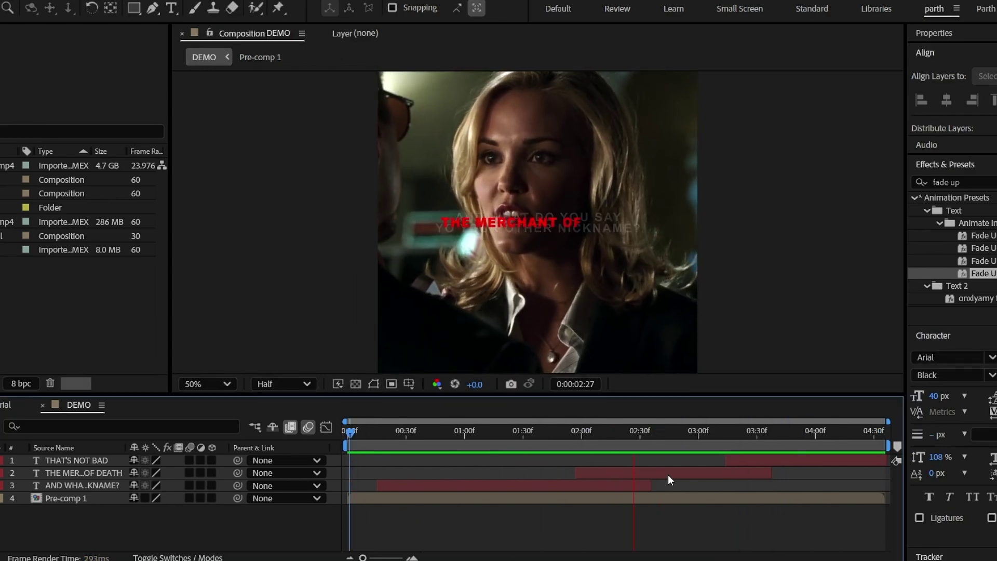
left_click_drag(487, 441, 524, 444)
- Apply a Drop Shadow to the "AND WHAT DO YOU SAY" layer with Opacity 100%, Distance 7 and Softness 2
left_click(545, 485)
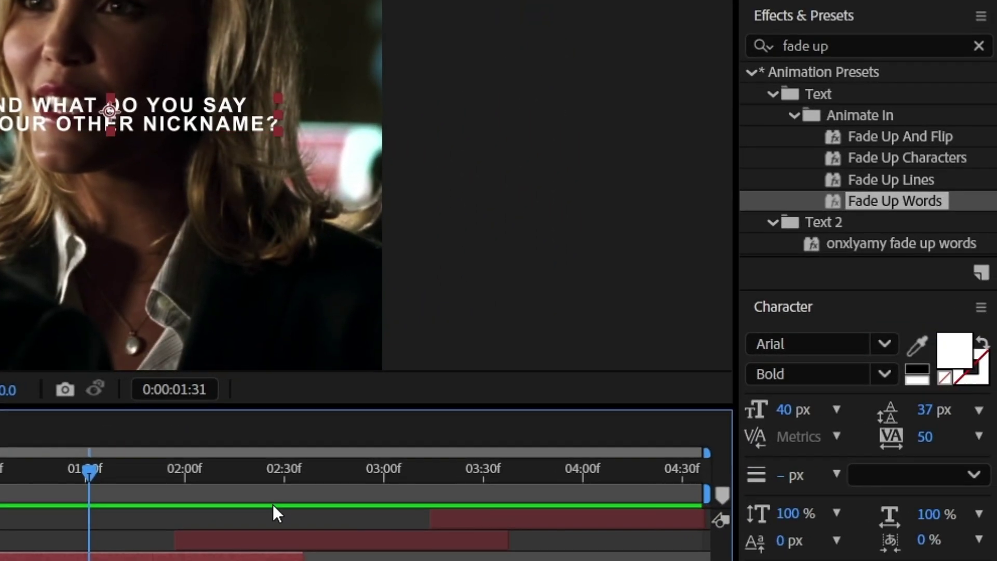
left_click(855, 45)
type("drop")
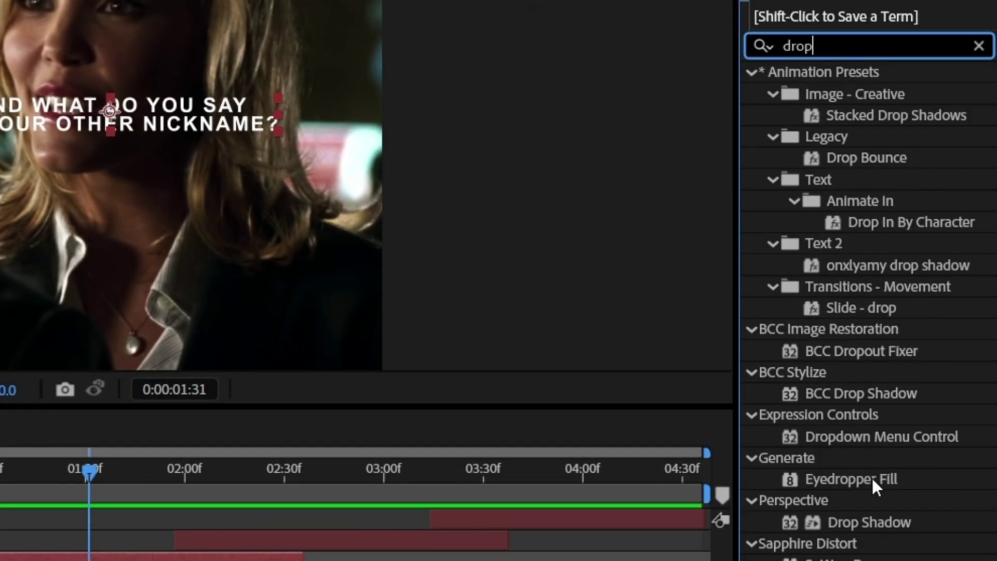
double_click(862, 520)
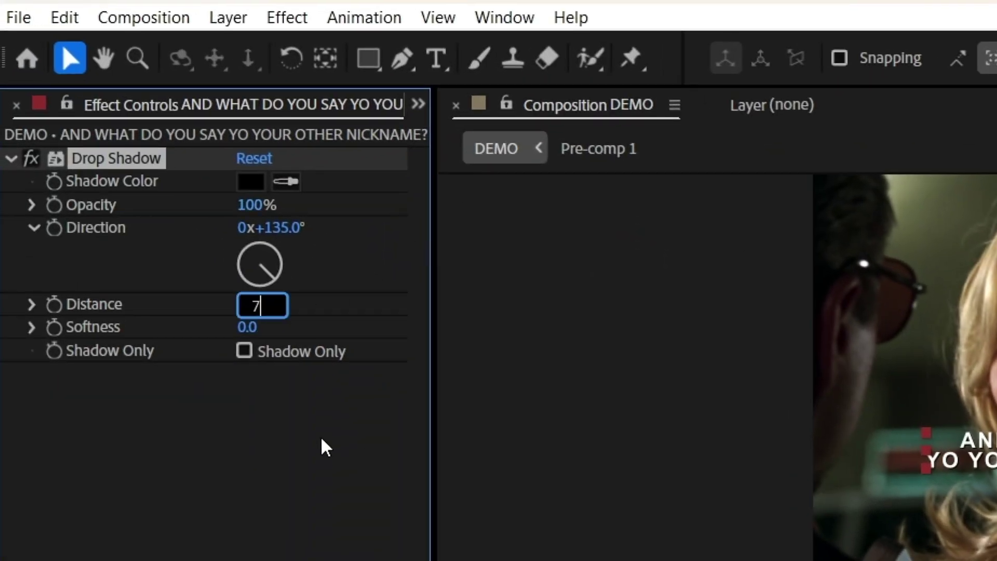
key("Return")
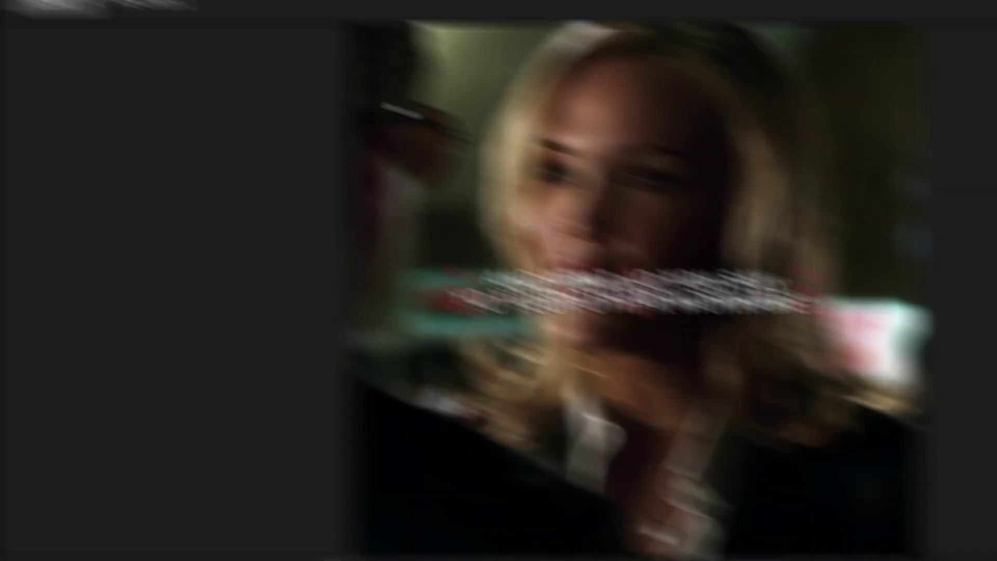
- Add the Deep Glow effect to the "AND WHAT DO YOU SAY" layer
type("der")
key("BackSpace")
type("ep")
left_click_drag(838, 201, 147, 558)
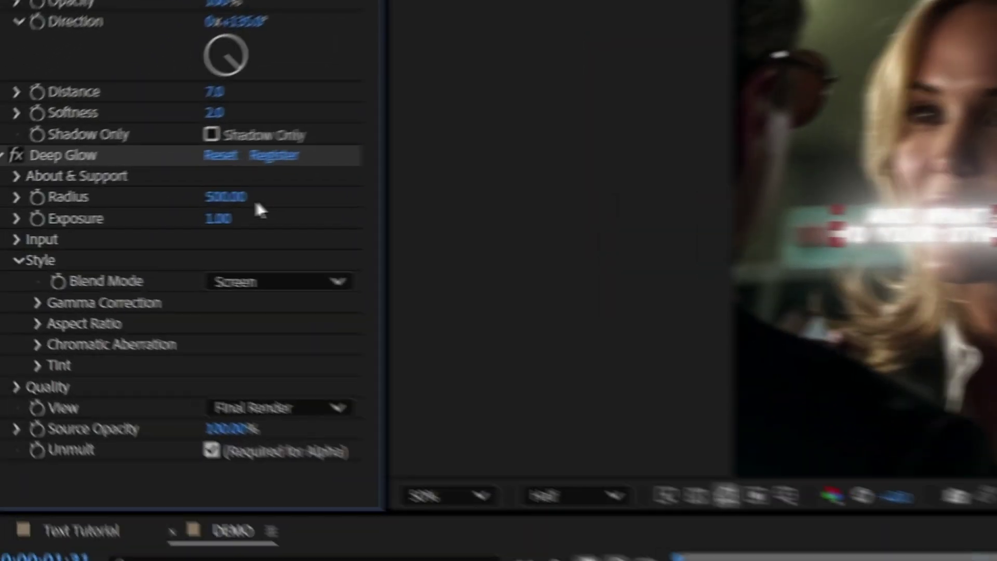
- Set the Deep Glow's Radius to 700 and its Exposure to 0.30
left_click(228, 197)
type("700")
key("Return")
left_click(258, 219)
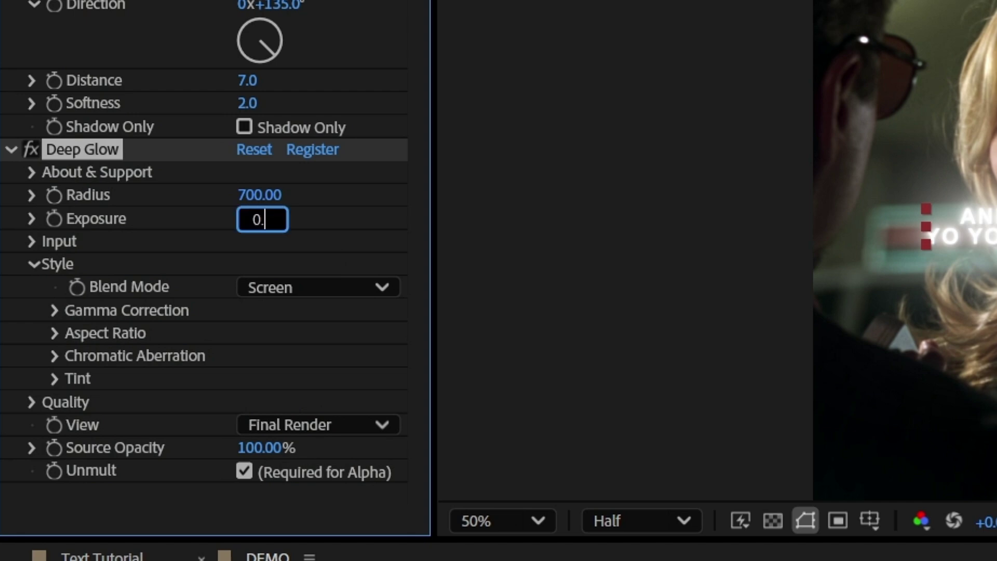
key("Return")
left_click(344, 219)
left_click(774, 558)
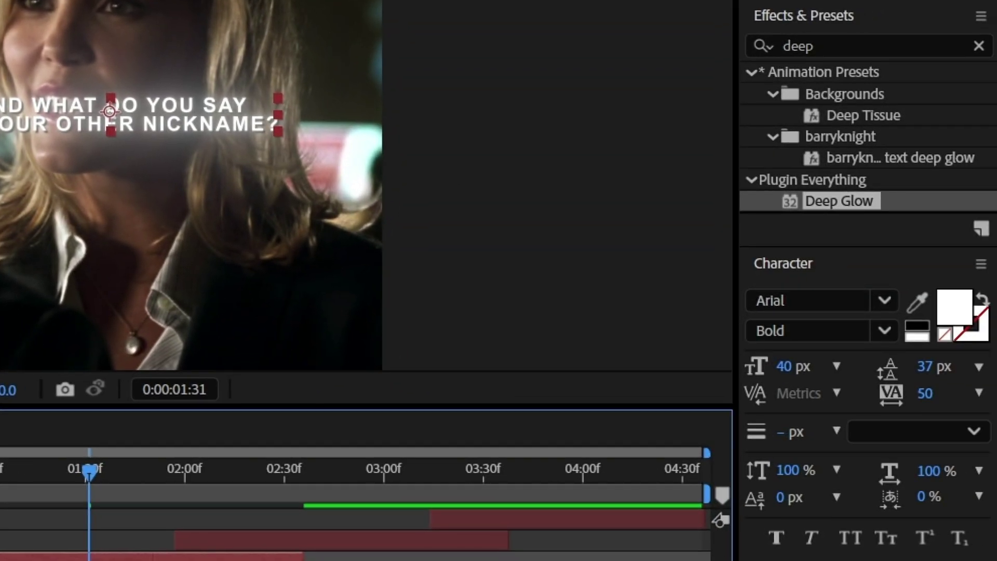
- Add a second Drop Shadow to the first subtitle with Distance 7, Softness 20 and Opacity 90%
left_click(831, 46)
type("dro")
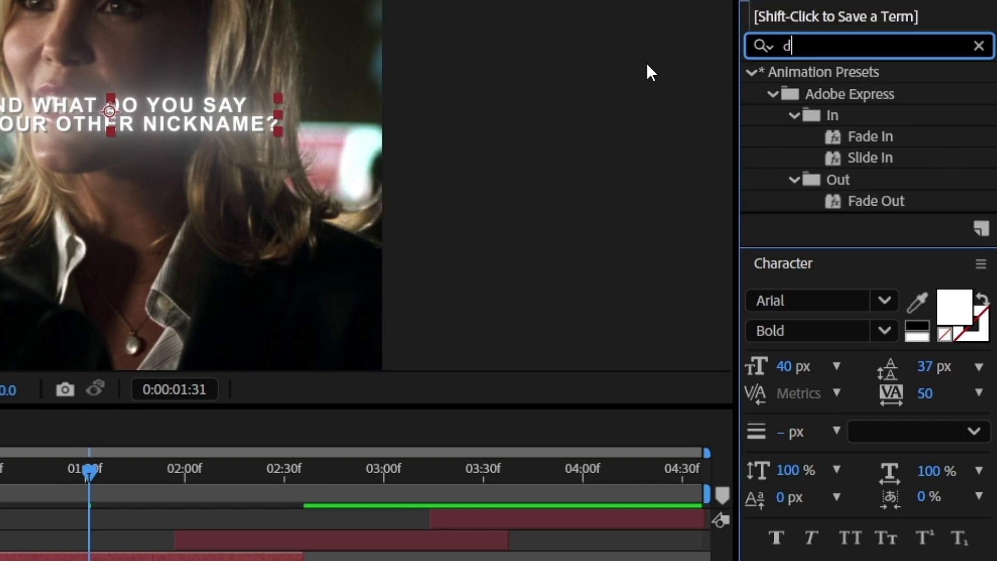
double_click(886, 521)
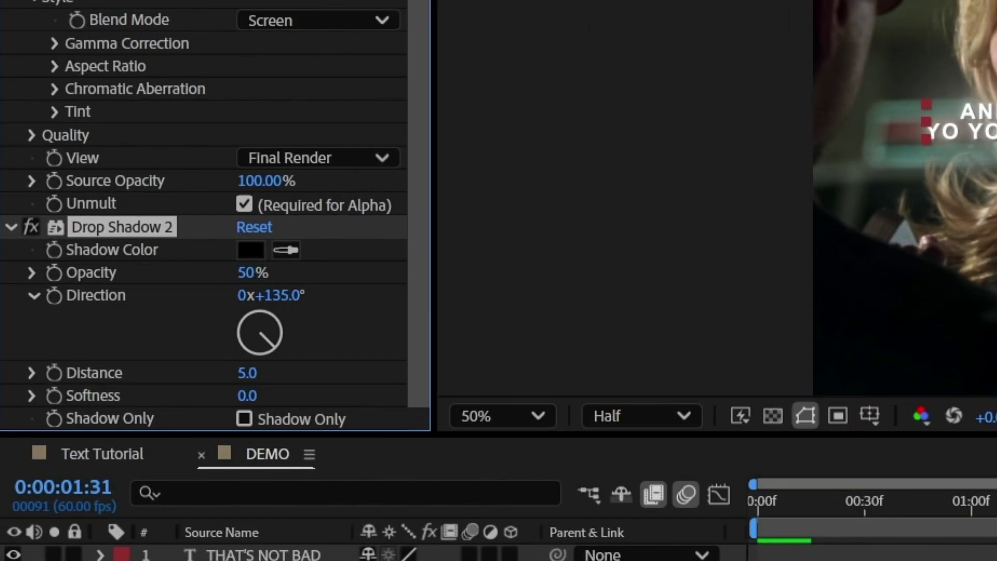
left_click(249, 372)
type("7")
key("Return")
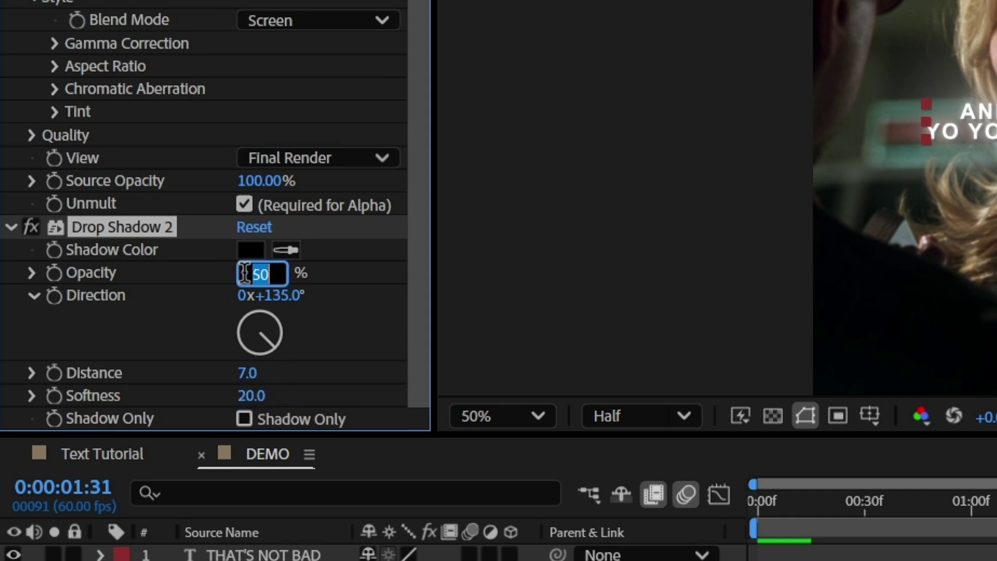
type("90")
key("Return")
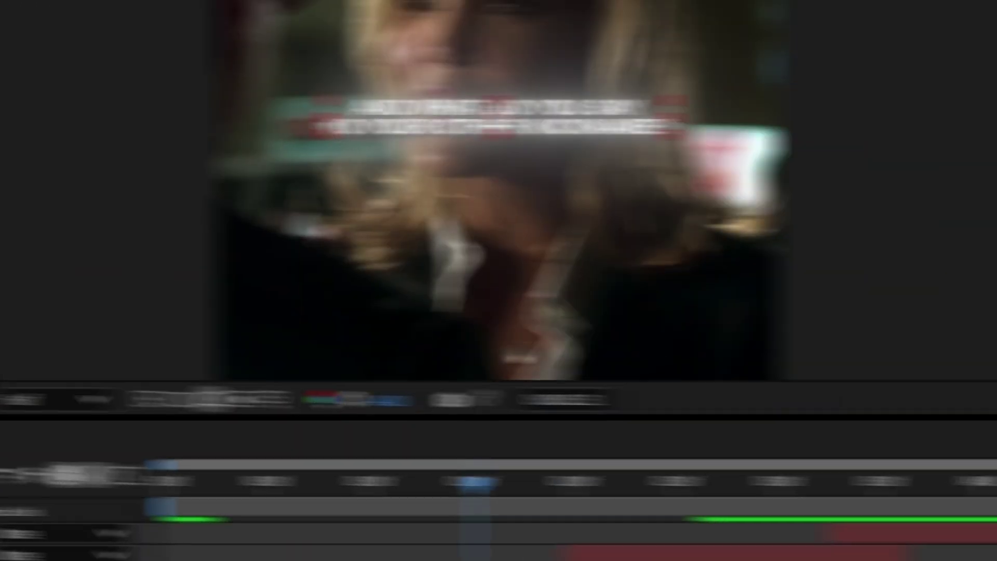
- Add a third Drop Shadow to the first subtitle with Distance 0, Softness 70 and Opacity 60%, and save the project
type("drop")
double_click(870, 526)
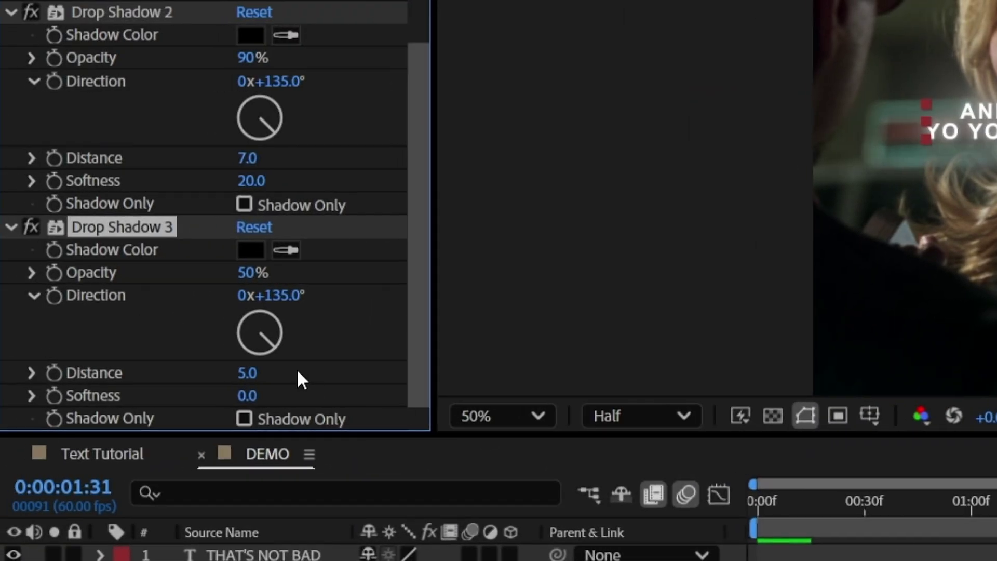
left_click(330, 370)
type("0")
key("Return")
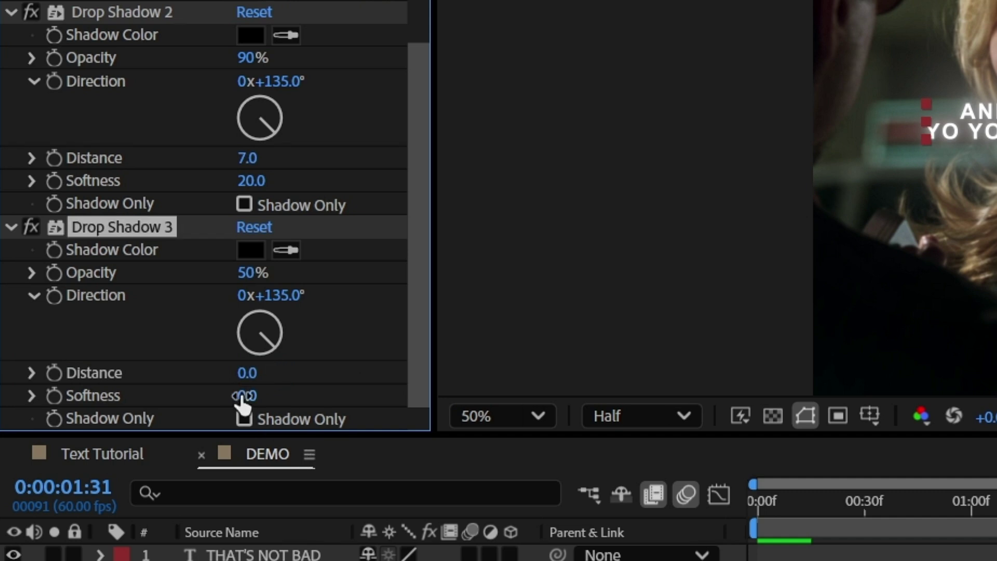
type("70")
key("Return")
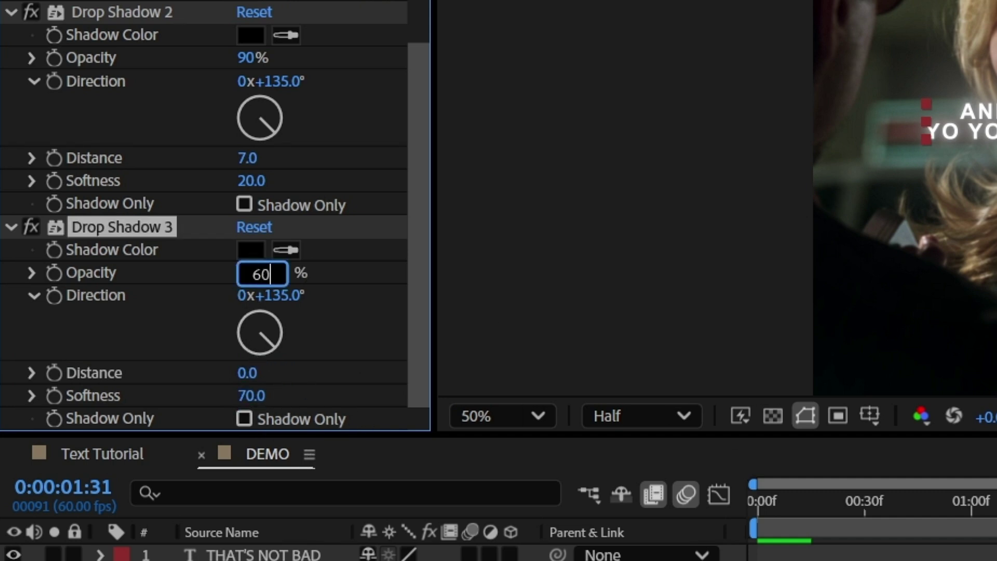
key("Return")
key("ctrl+s")
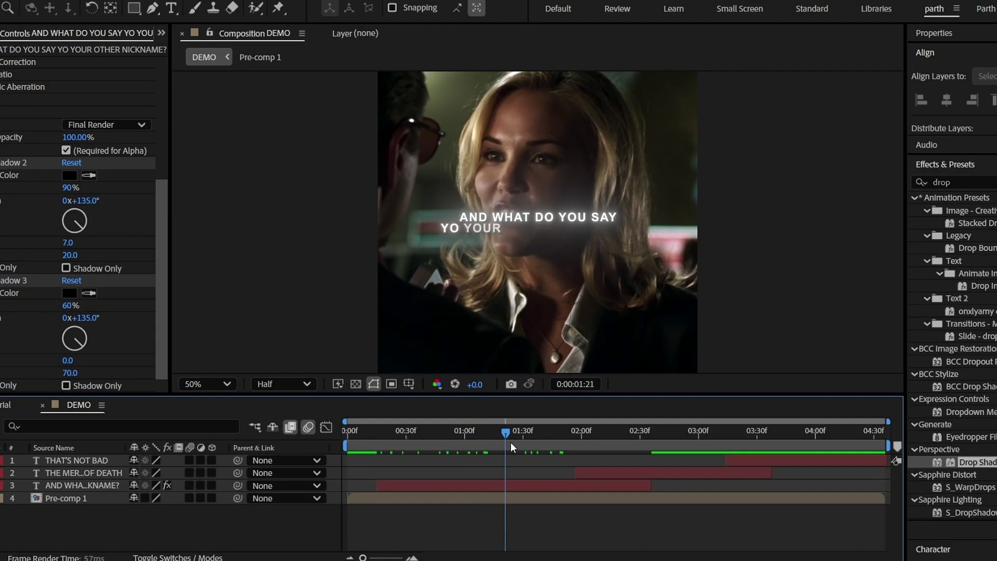
- Check the styled first subtitle around 0:00:01:30 and select all effects on the "AND WHAT DO YOU SAY" layer
left_click_drag(510, 441, 550, 441)
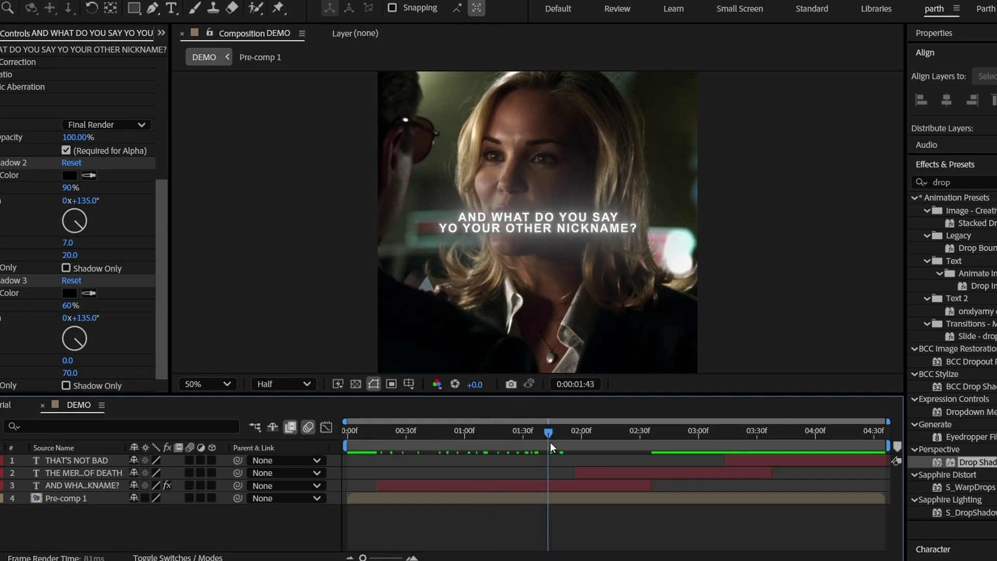
left_click(560, 485)
left_click(523, 442)
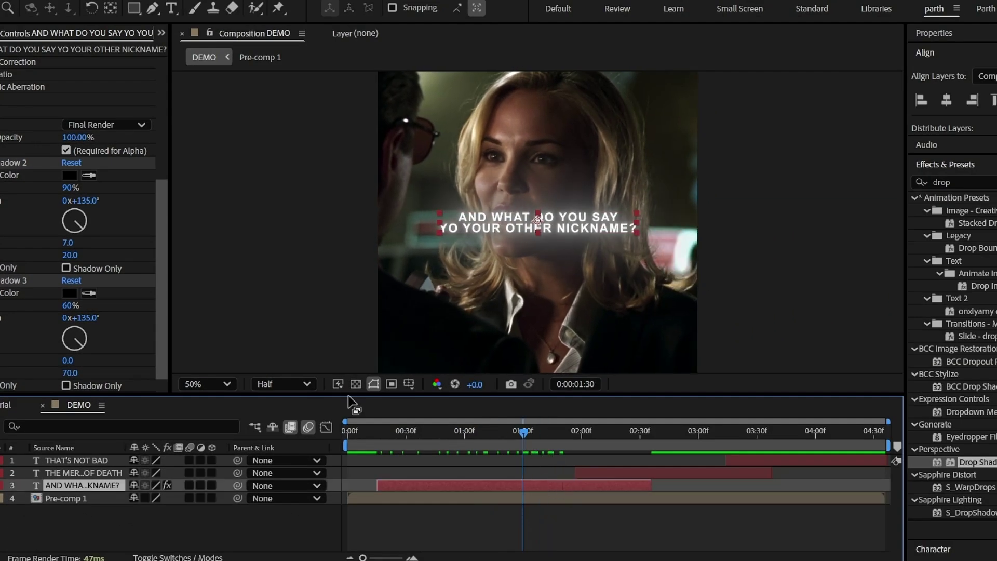
scroll(30, 247, "up", 5)
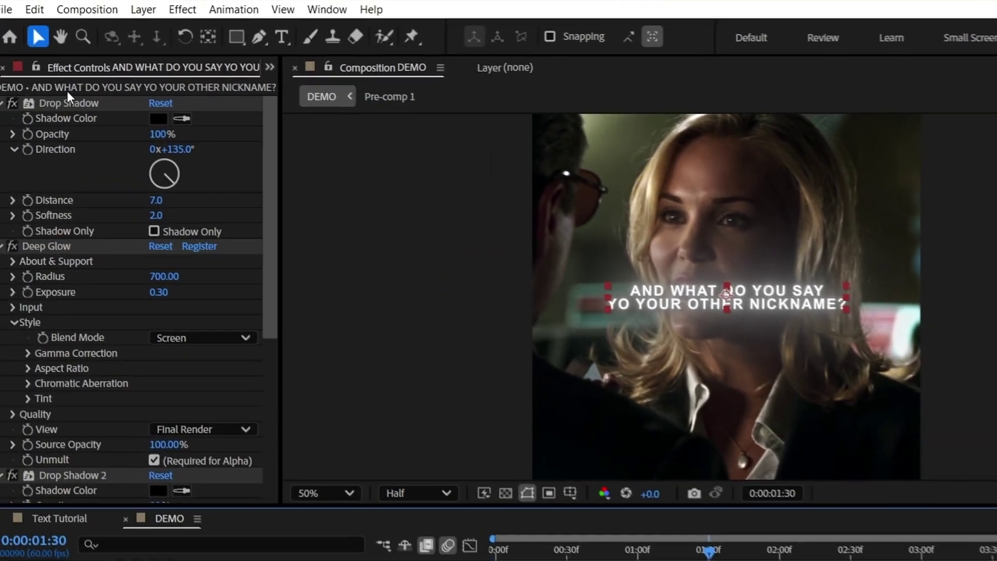
left_click(69, 103)
key("ctrl+a")
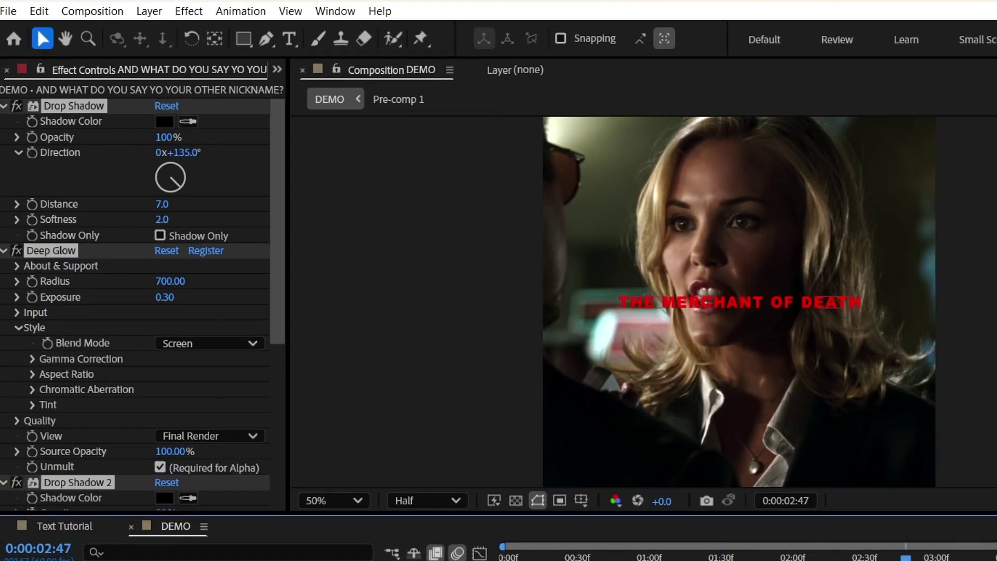